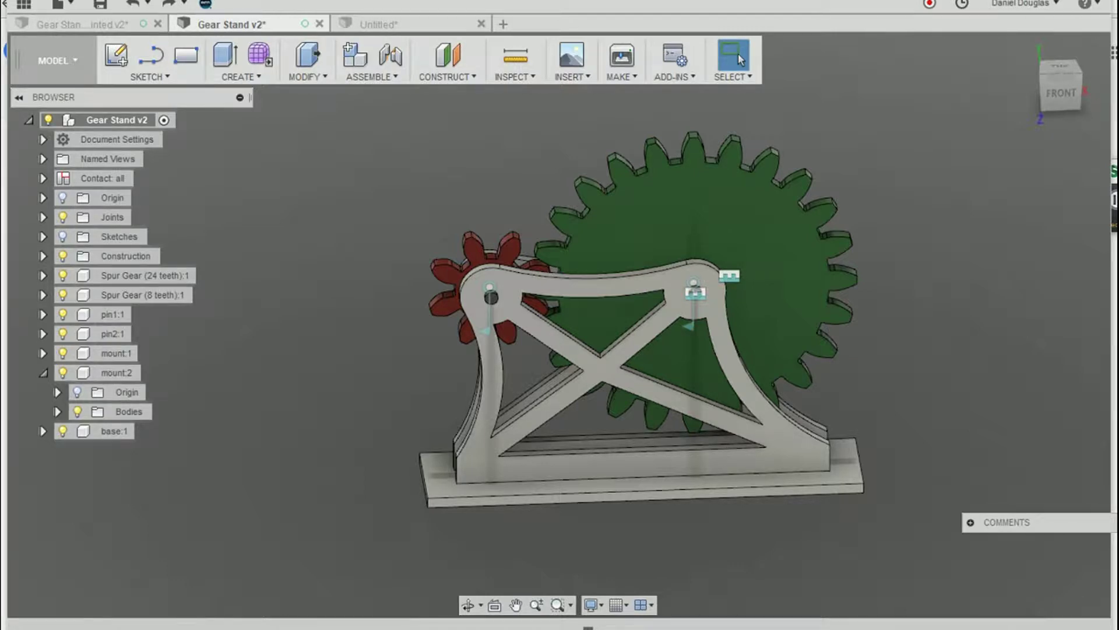
Step: Switch to the Gear Stand Unjointed v2 design and bring the loose pins and mounts into view
{"action": "middle_click_drag", "start_coordinate": [857, 368], "coordinate": [857, 394]}
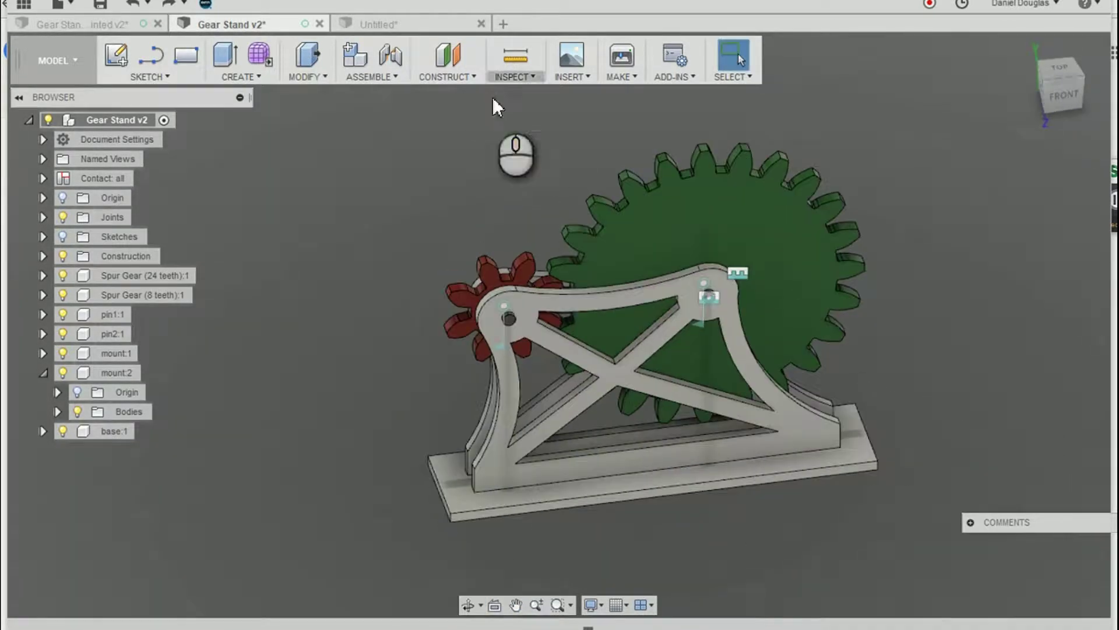
{"action": "left_click", "coordinate": [64, 26]}
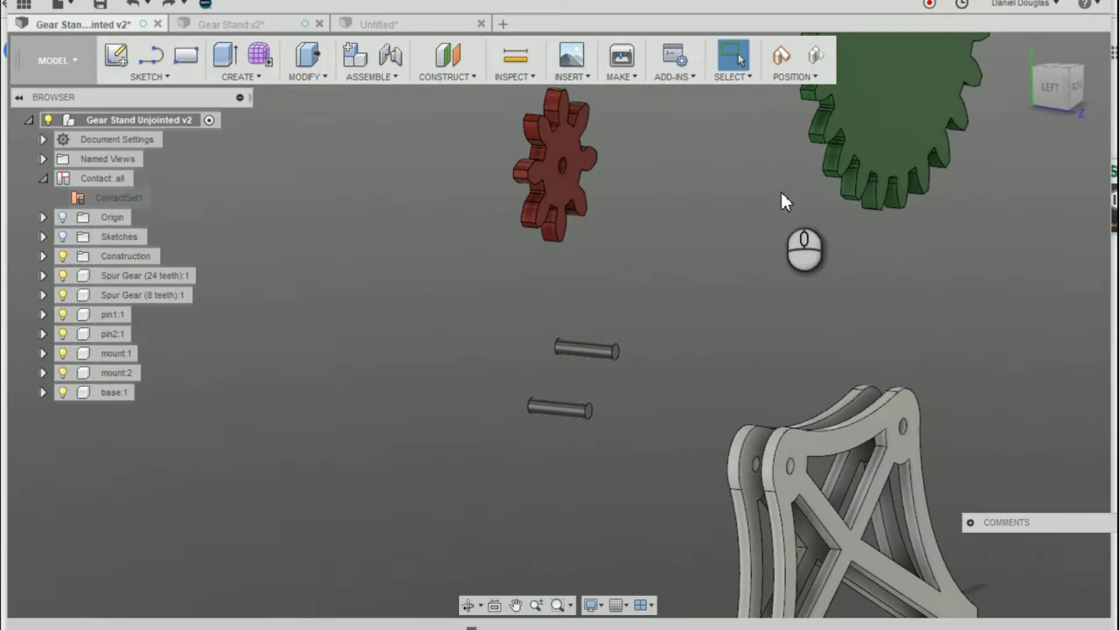
{"action": "middle_click_drag", "start_coordinate": [986, 261], "coordinate": [943, 259]}
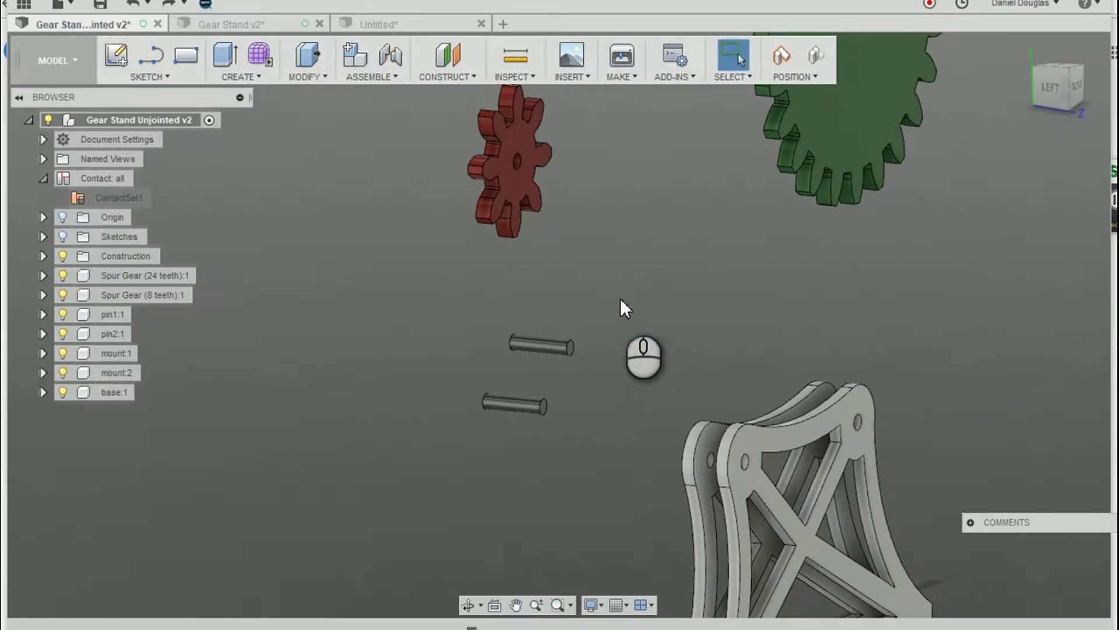
{"action": "left_click_drag", "start_coordinate": [620, 298], "coordinate": [654, 328]}
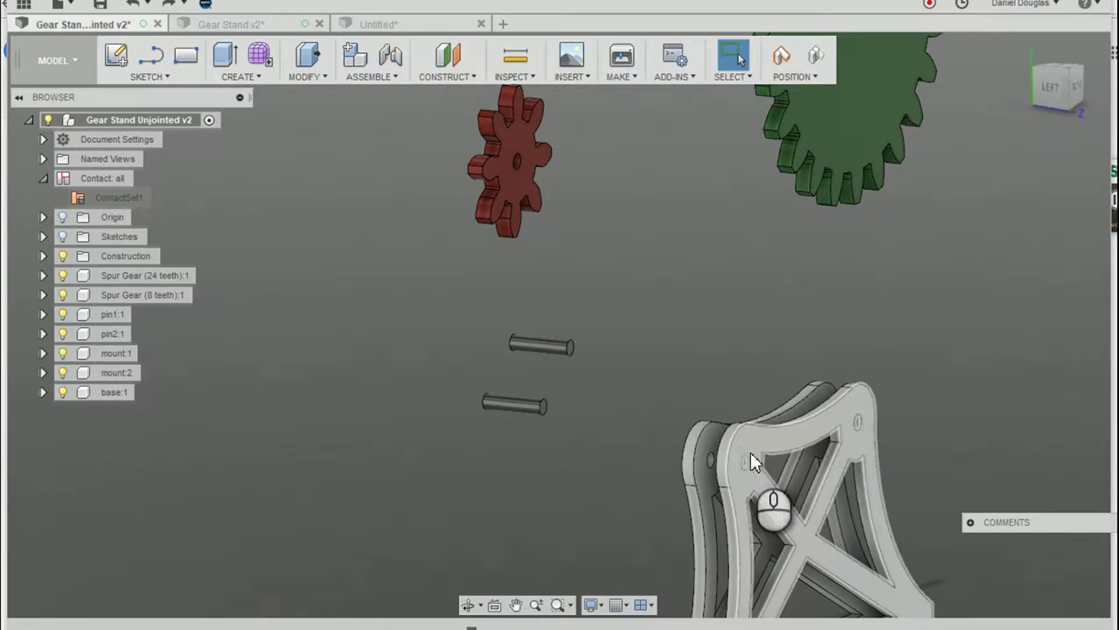
Step: Align the component pin1 with the inner face of the far hole in mount:1
{"action": "left_click", "coordinate": [316, 75]}
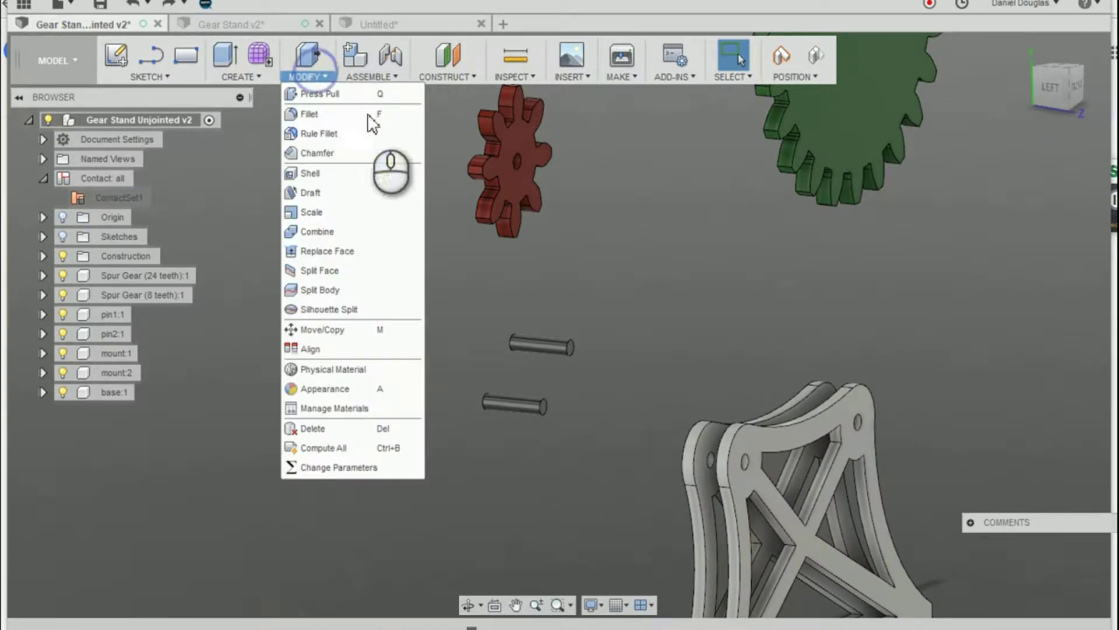
{"action": "left_click", "coordinate": [342, 349]}
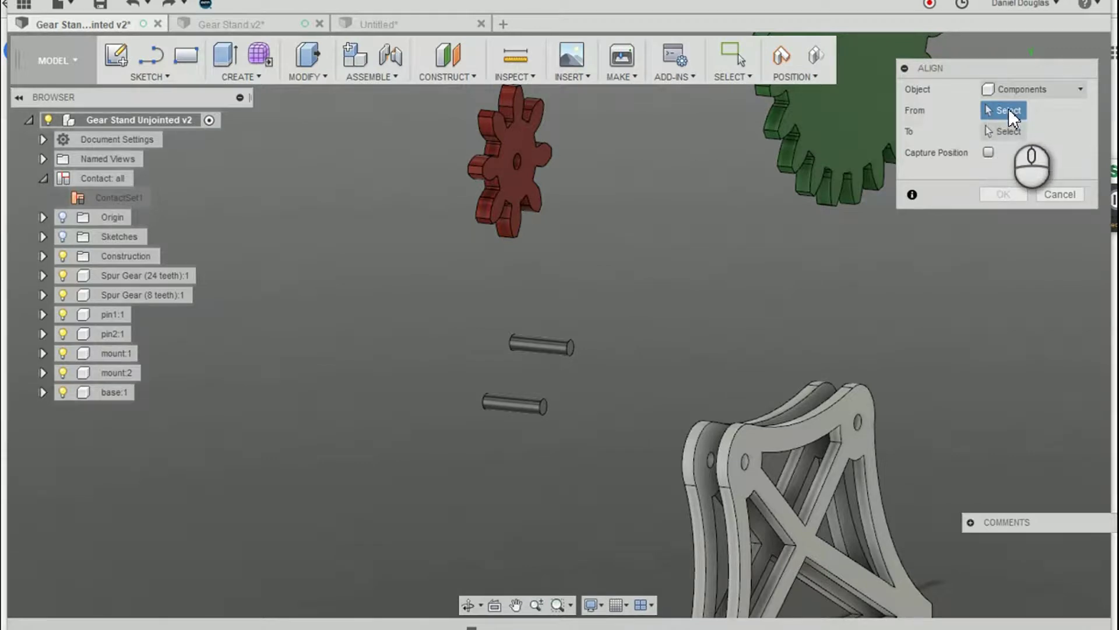
{"action": "left_click", "coordinate": [540, 347]}
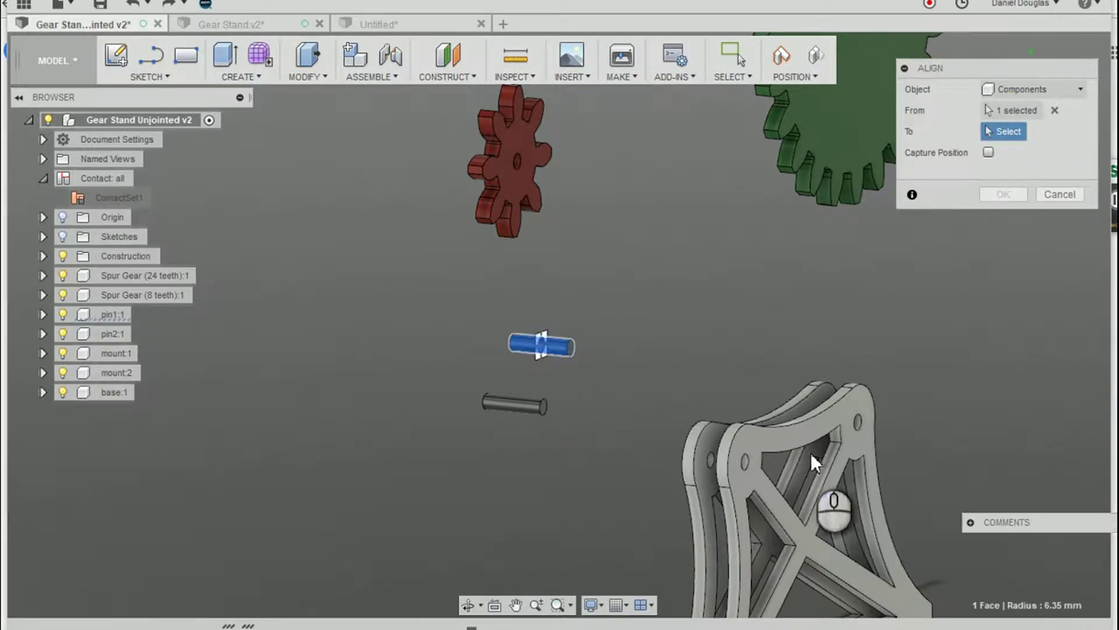
{"action": "scroll", "coordinate": [855, 429], "scroll_direction": "up", "scroll_amount": 5}
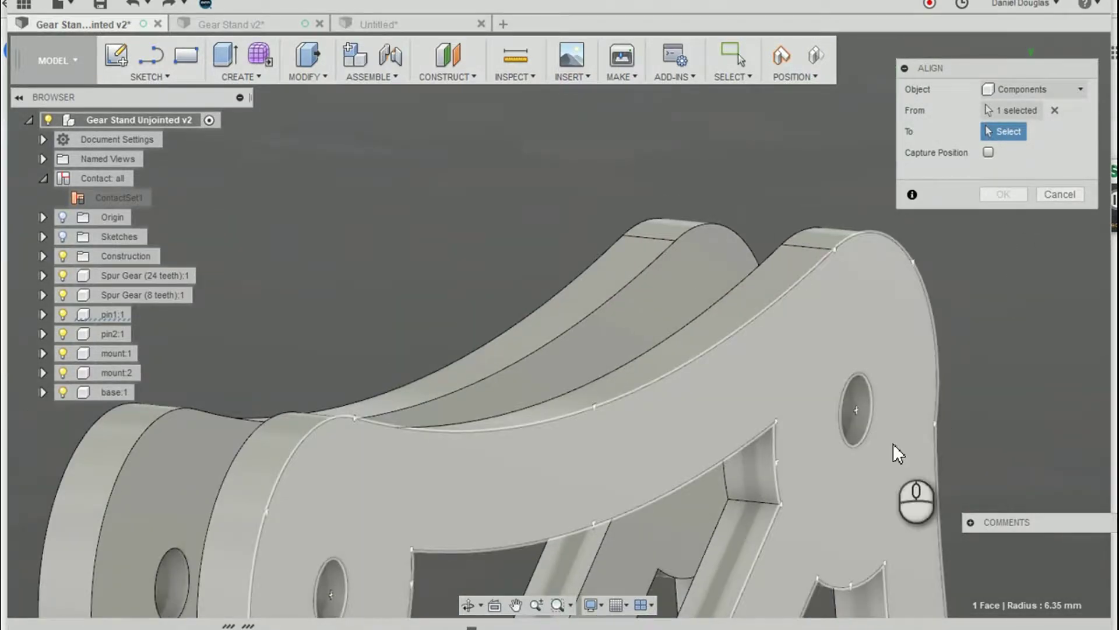
{"action": "left_click", "coordinate": [862, 390]}
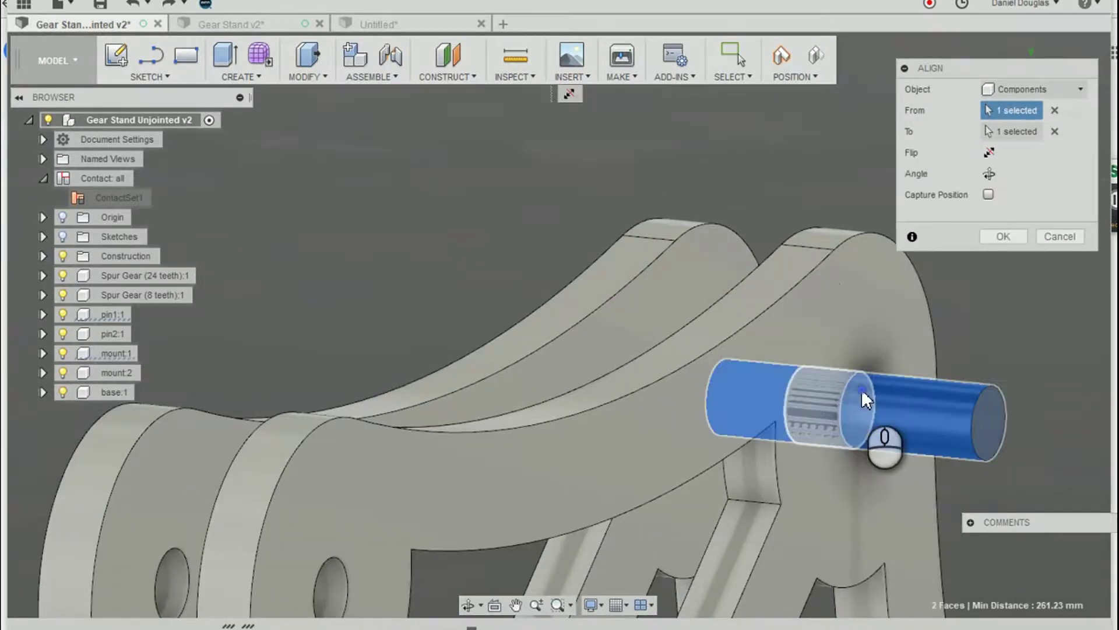
{"action": "middle_click_drag", "start_coordinate": [1032, 455], "coordinate": [1090, 460], "text": "shift"}
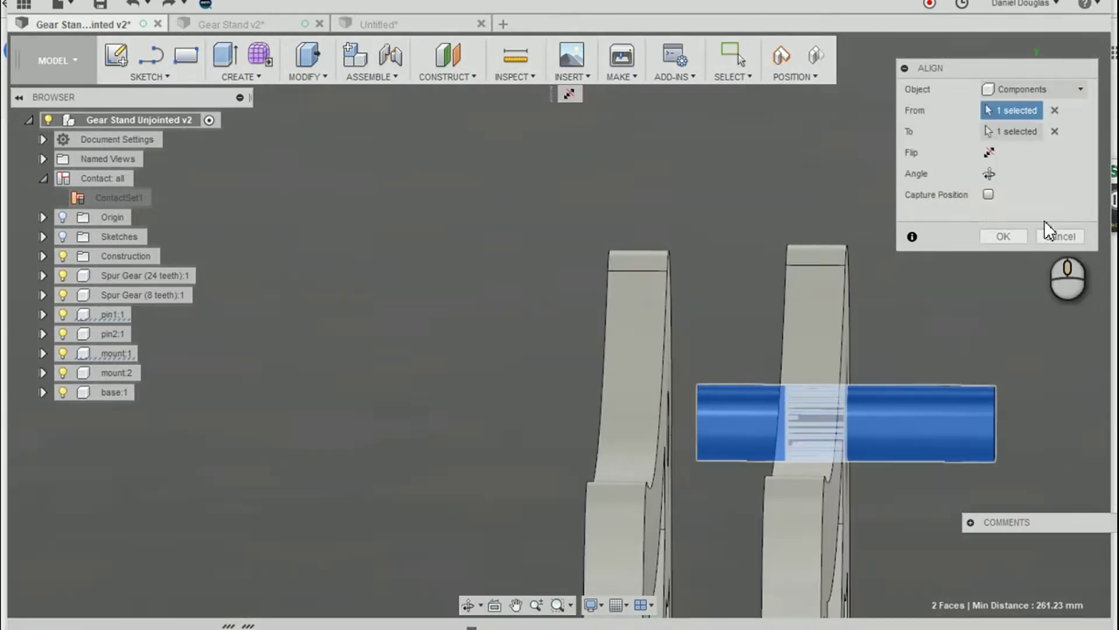
{"action": "left_click", "coordinate": [1010, 234]}
Step: Move pin1 20 mm along Z so that it passes through both mounts
{"action": "left_click", "coordinate": [905, 460]}
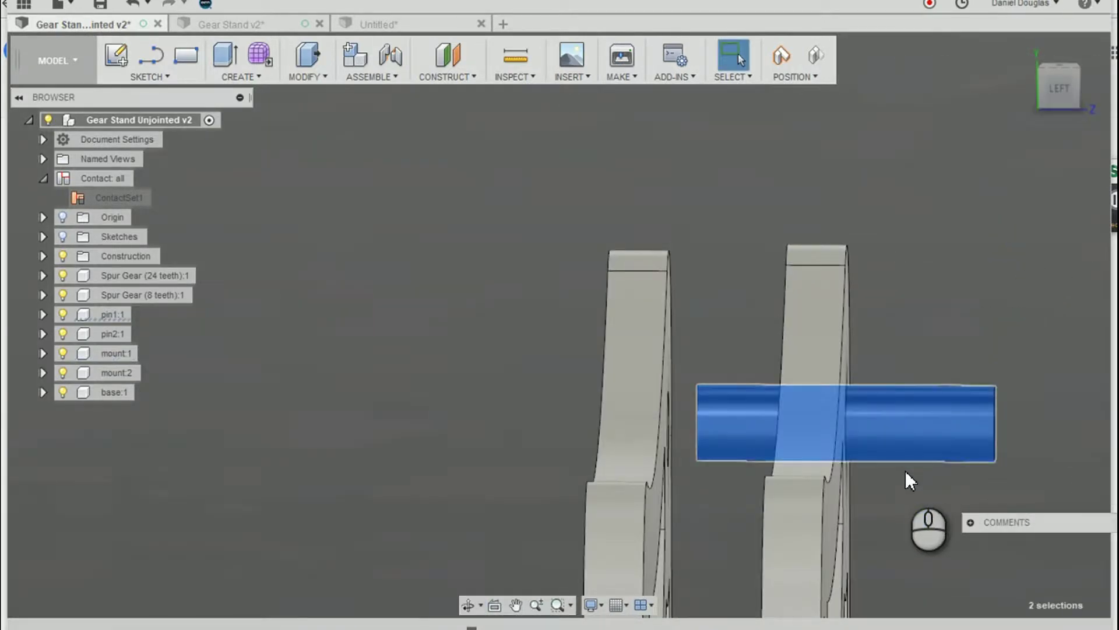
{"action": "key", "text": "m"}
{"action": "left_click_drag", "start_coordinate": [655, 426], "coordinate": [530, 425]}
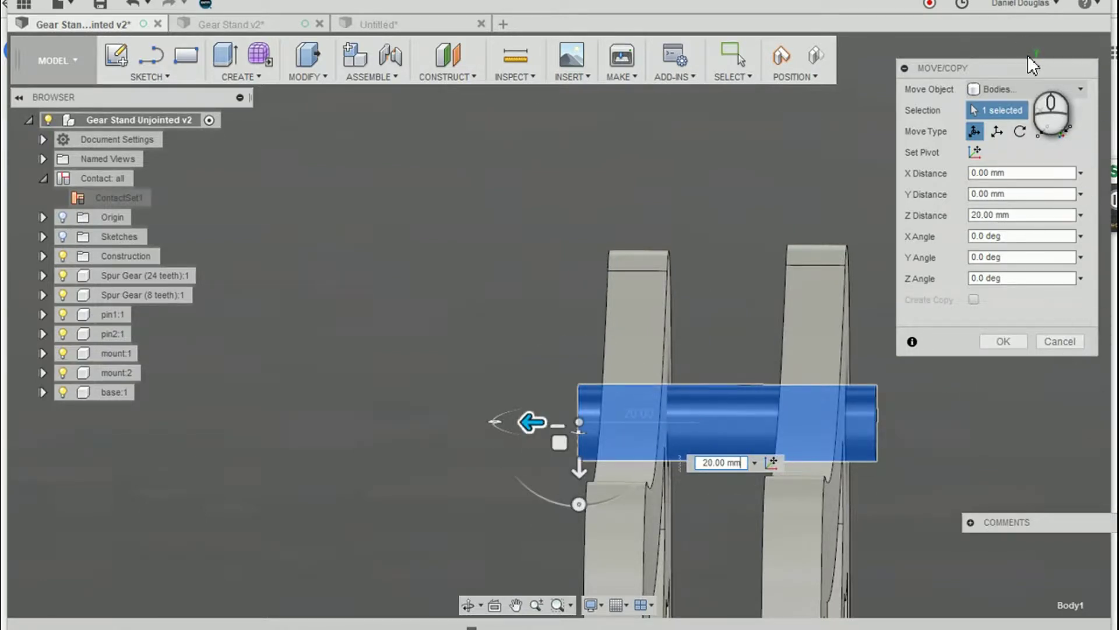
{"action": "left_click_drag", "start_coordinate": [980, 64], "coordinate": [991, 140]}
{"action": "left_click", "coordinate": [1064, 82]}
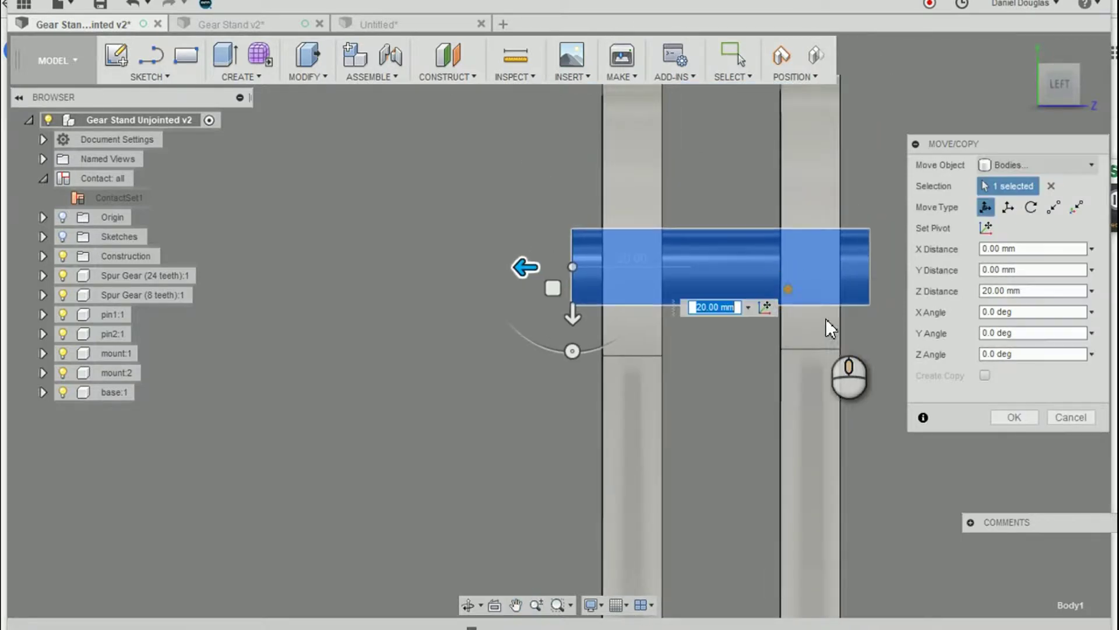
{"action": "left_click", "coordinate": [1021, 418]}
Step: Align pin2 with the near hole in mount:1 and move it 20 mm along Z through both mounts
{"action": "scroll", "coordinate": [994, 446], "scroll_direction": "down", "scroll_amount": 3}
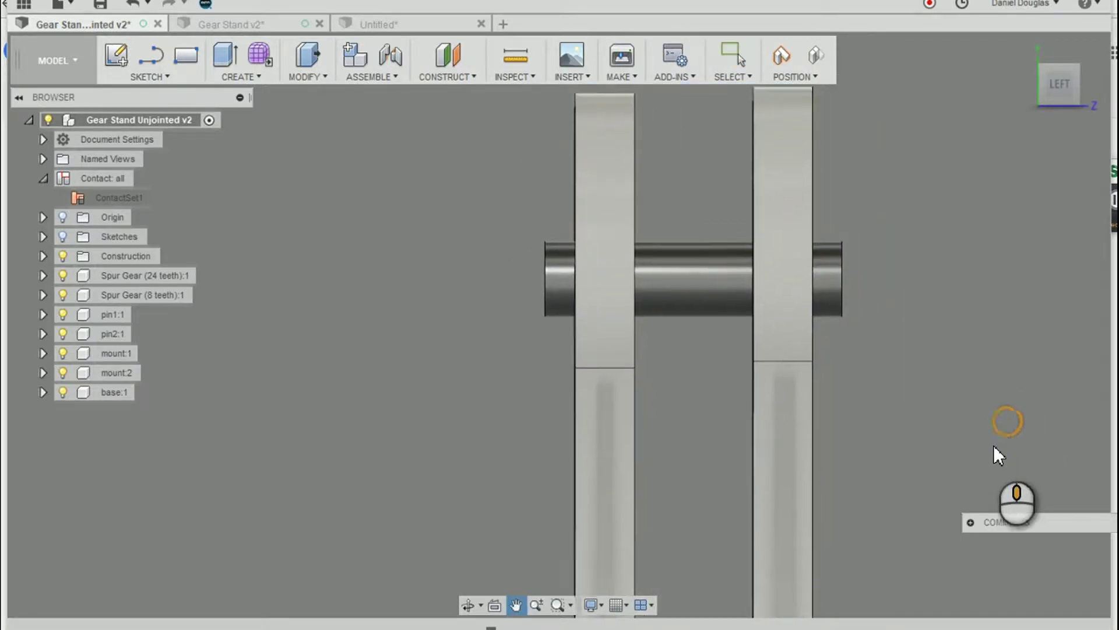
{"action": "scroll", "coordinate": [1014, 461], "scroll_direction": "down", "scroll_amount": 2}
{"action": "middle_click_drag", "start_coordinate": [1017, 462], "coordinate": [554, 388], "text": "shift"}
{"action": "right_click_drag", "start_coordinate": [554, 366], "coordinate": [550, 358]}
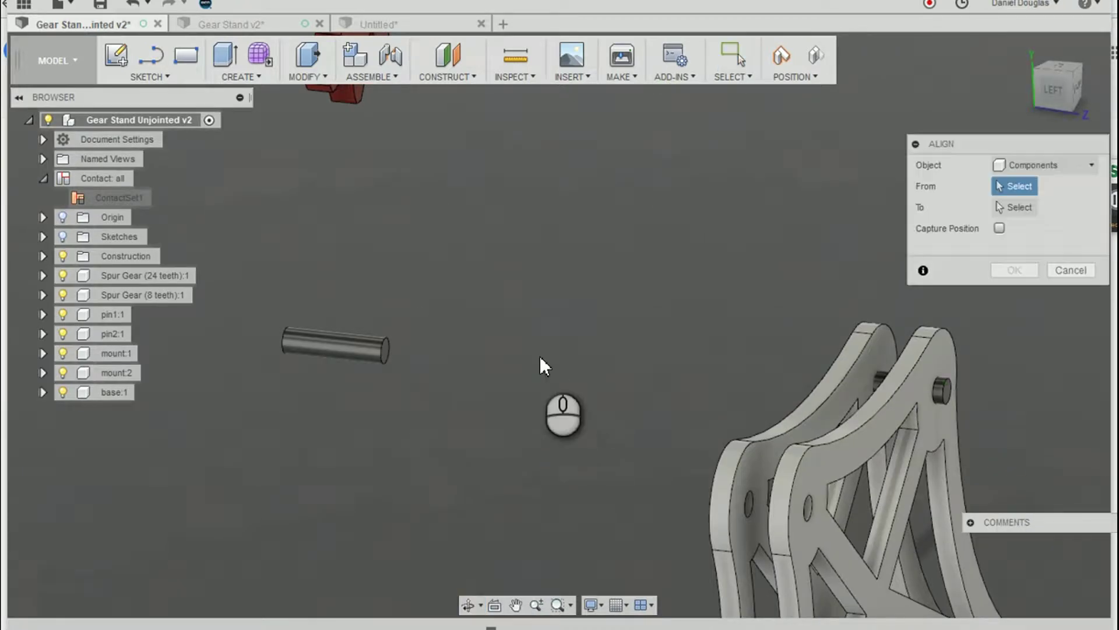
{"action": "left_click", "coordinate": [331, 351]}
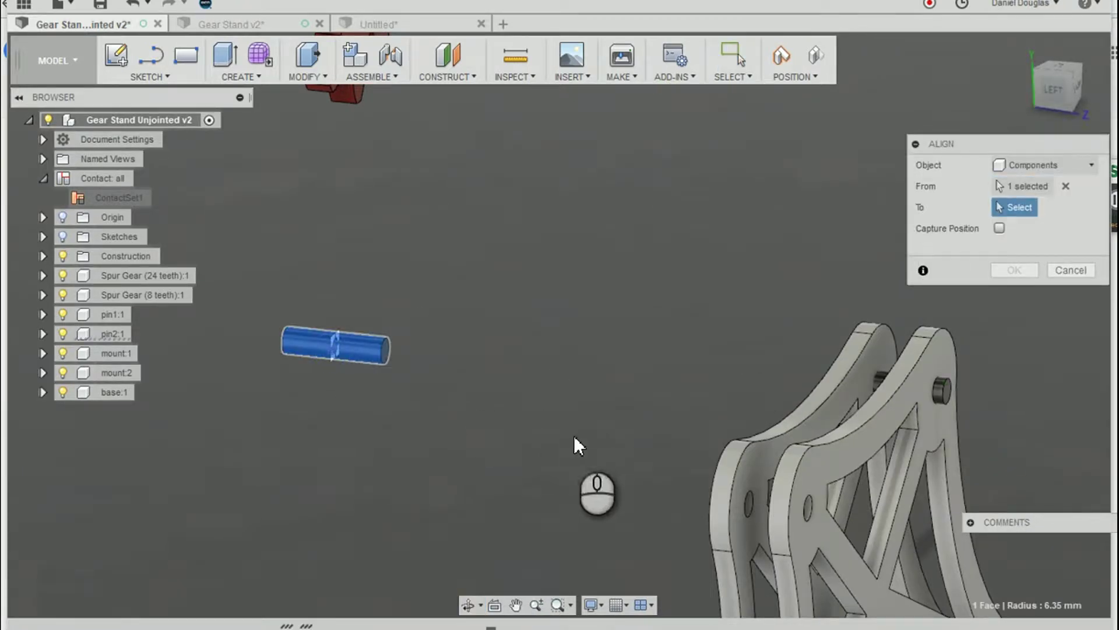
{"action": "middle_click_drag", "start_coordinate": [571, 443], "coordinate": [537, 317]}
{"action": "scroll", "coordinate": [808, 356], "scroll_direction": "up", "scroll_amount": 4}
{"action": "left_click", "coordinate": [705, 376]}
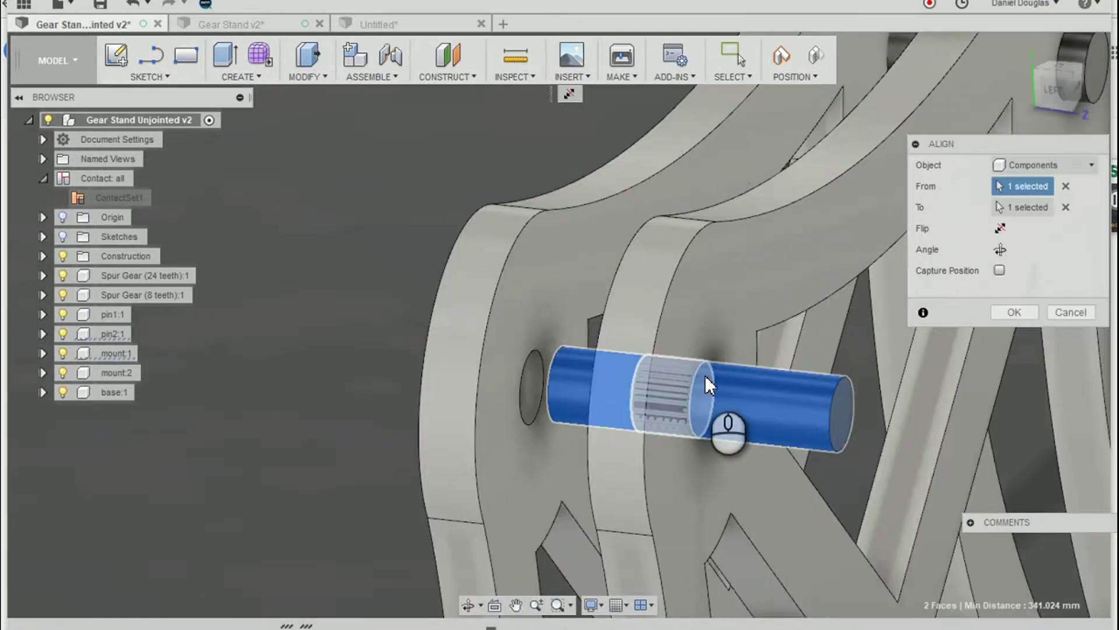
{"action": "left_click", "coordinate": [1018, 311]}
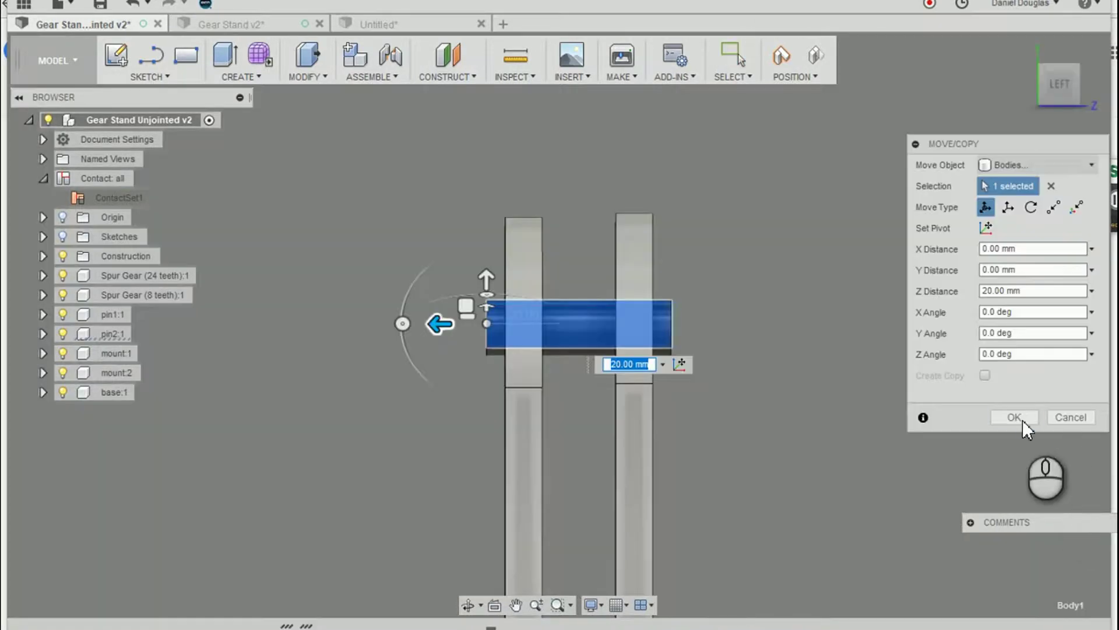
{"action": "left_click", "coordinate": [1015, 417]}
Step: Start an as-built joint and capture the current position of the moved components
{"action": "middle_click_drag", "start_coordinate": [797, 460], "coordinate": [794, 402], "text": "shift"}
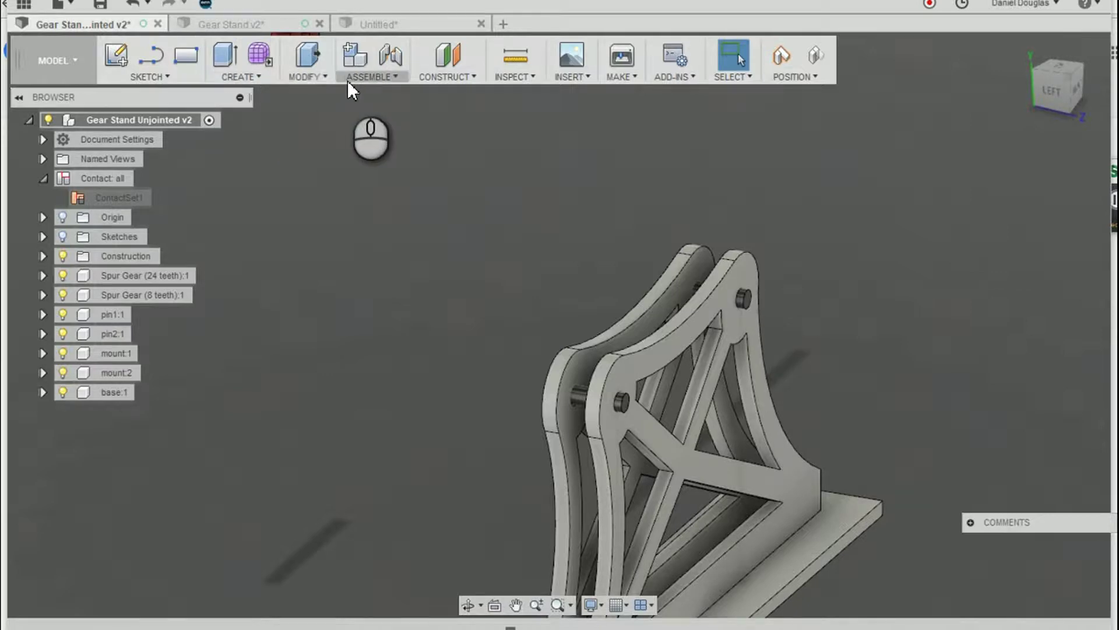
{"action": "left_click", "coordinate": [386, 78]}
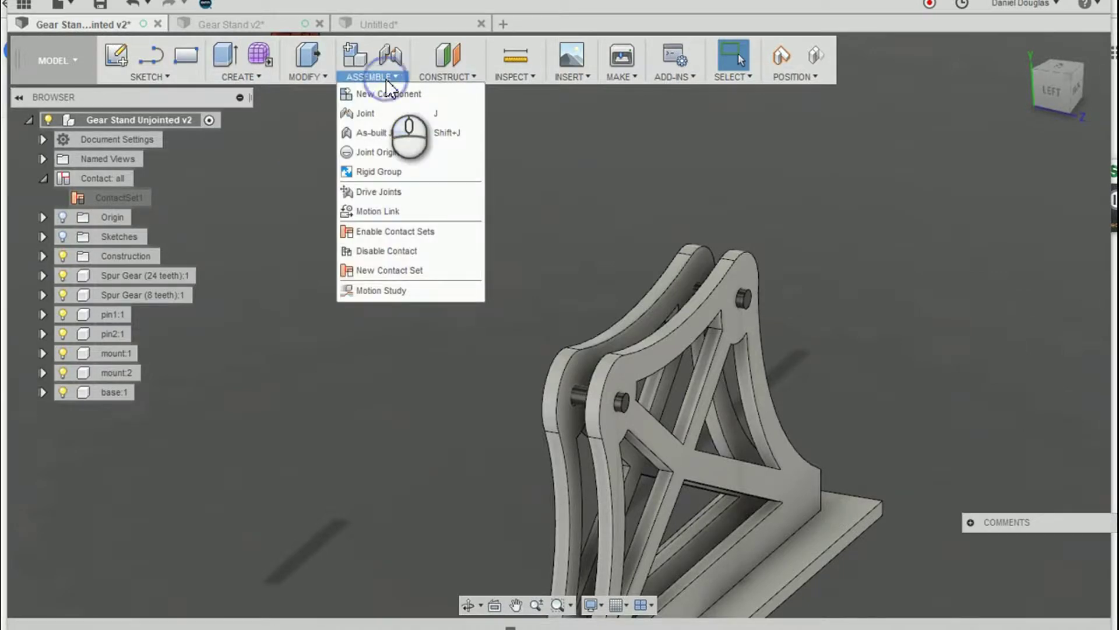
{"action": "left_click", "coordinate": [373, 135]}
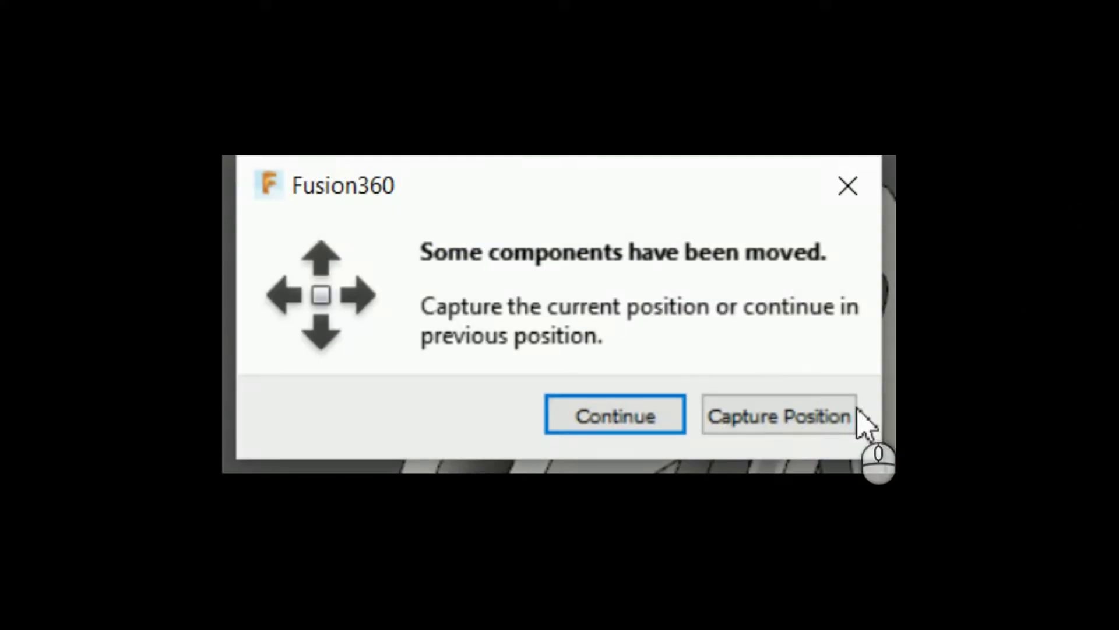
{"action": "left_click", "coordinate": [750, 409]}
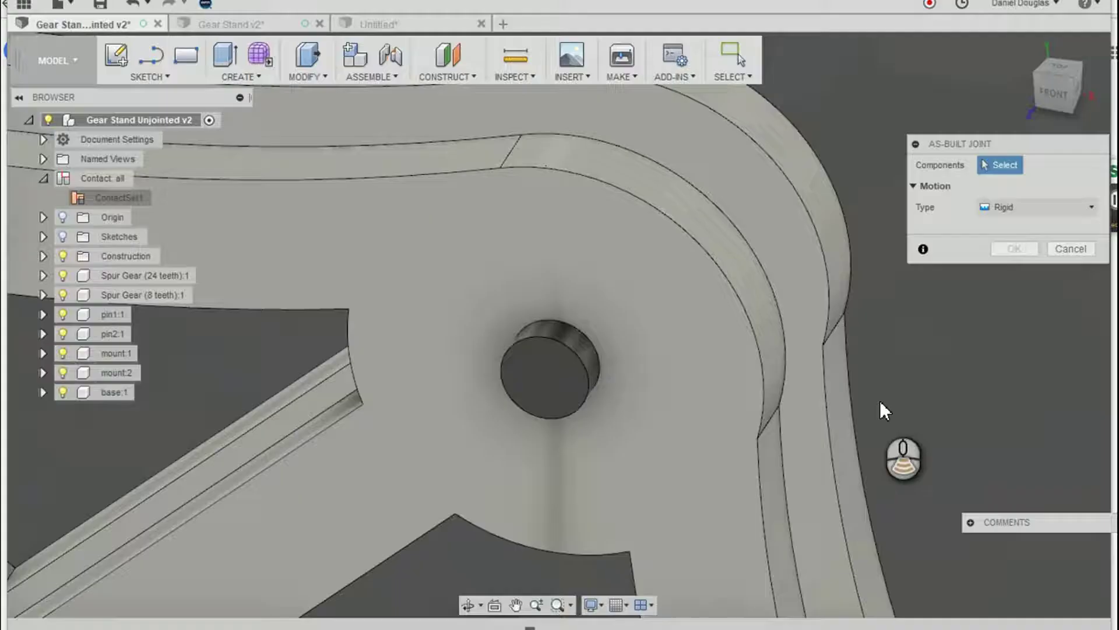
Step: Create a rigid as-built joint between pin1 and mount:1
{"action": "middle_click_drag", "start_coordinate": [917, 410], "coordinate": [995, 418], "text": "shift"}
{"action": "middle_click_drag", "start_coordinate": [1012, 367], "coordinate": [950, 259]}
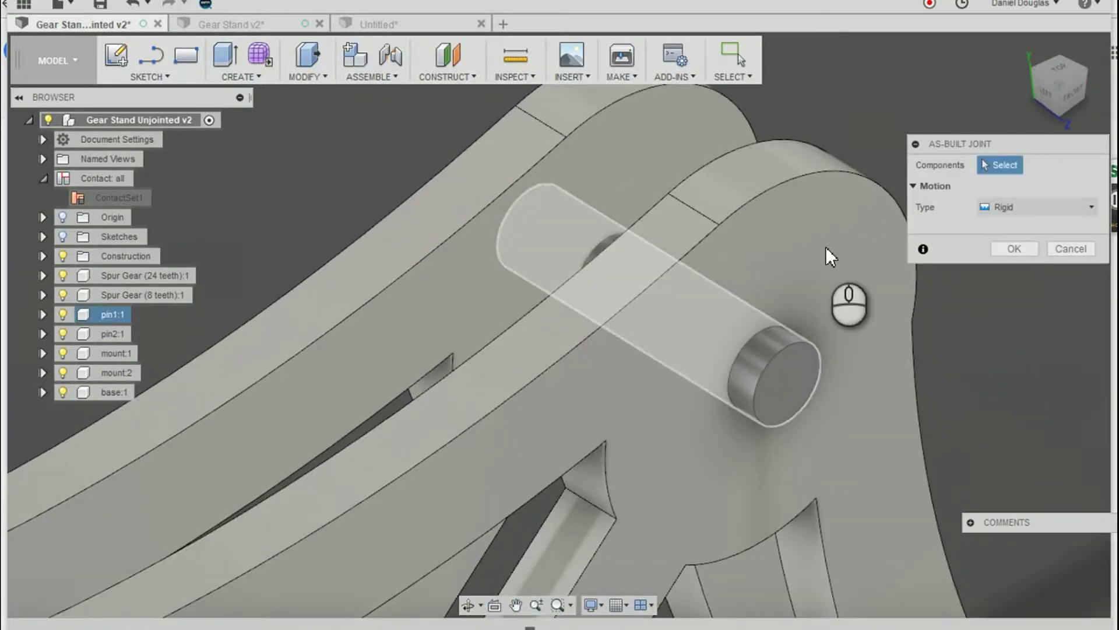
{"action": "left_click", "coordinate": [794, 386]}
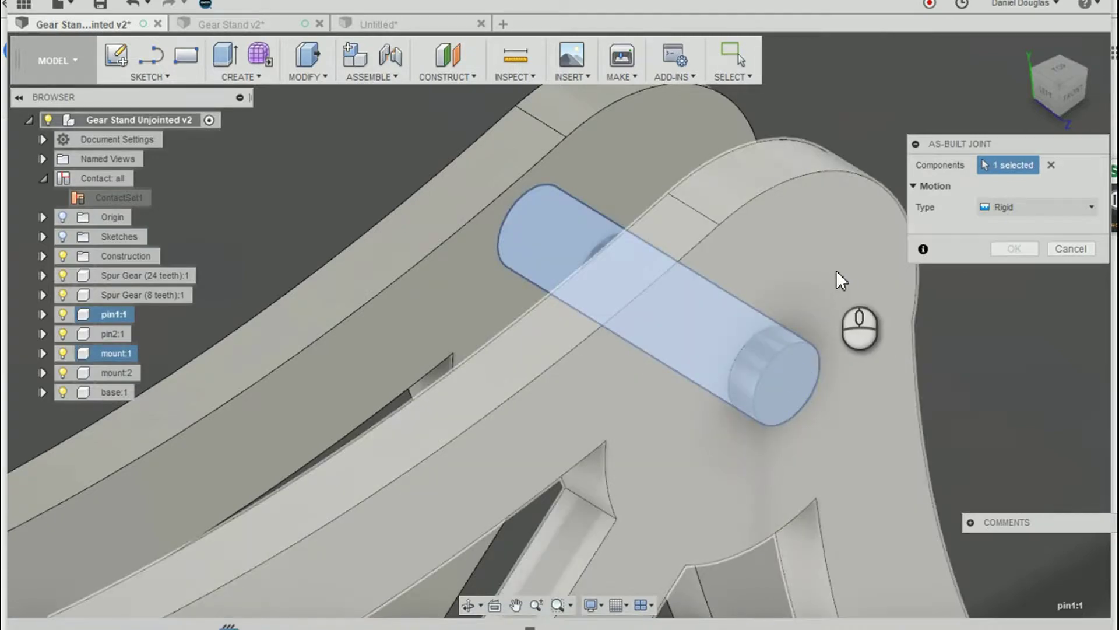
{"action": "left_click", "coordinate": [836, 271]}
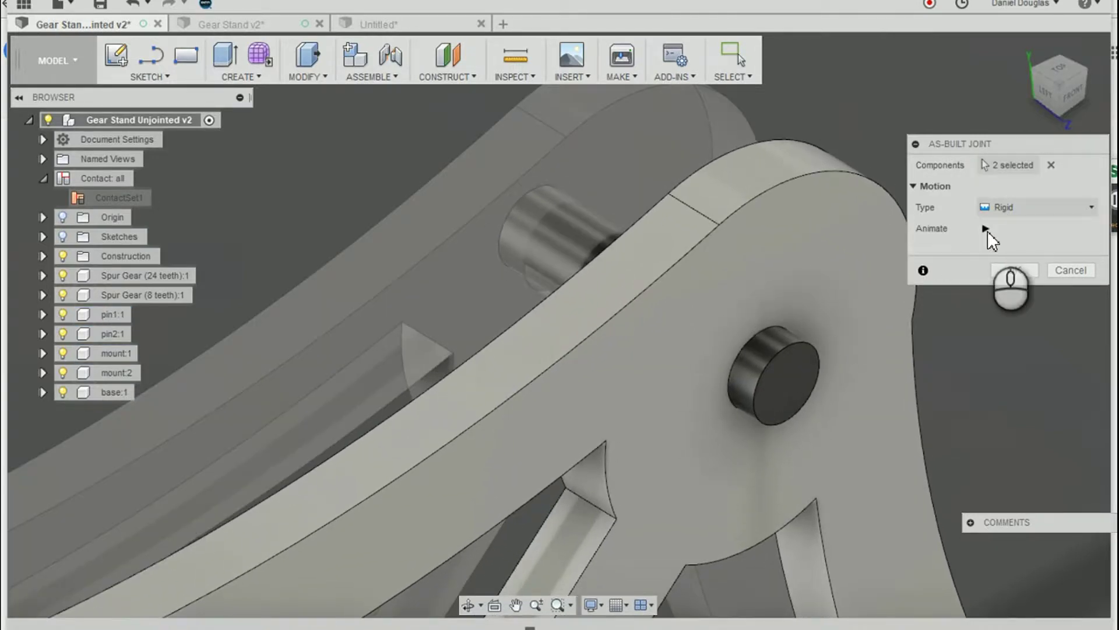
{"action": "left_click", "coordinate": [1044, 208]}
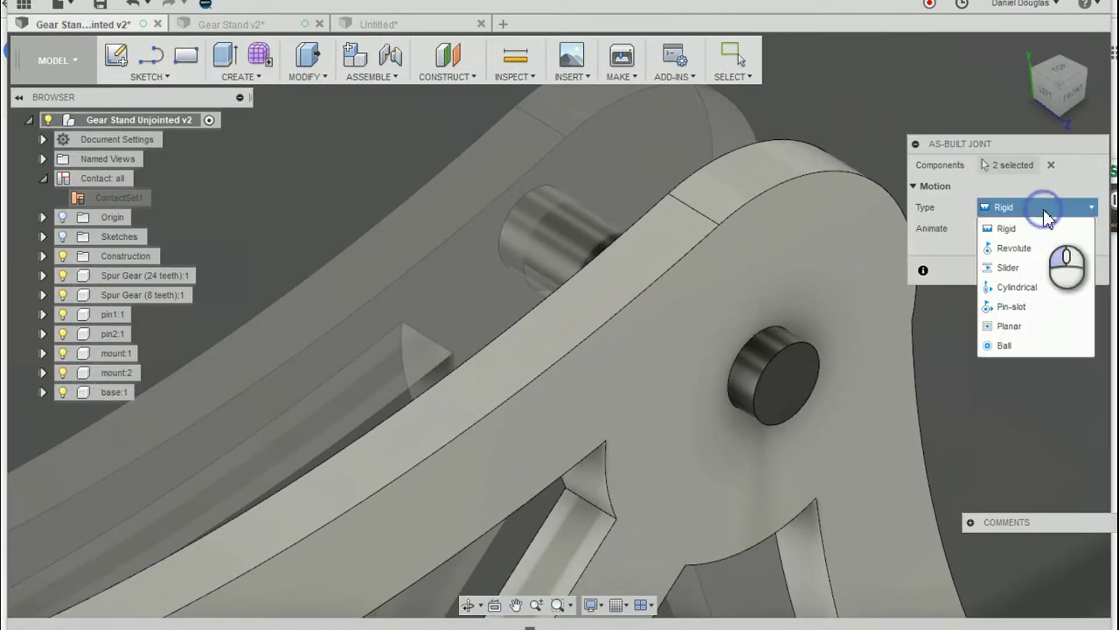
{"action": "left_click", "coordinate": [1043, 209]}
{"action": "left_click", "coordinate": [1057, 185]}
{"action": "left_click", "coordinate": [921, 187]}
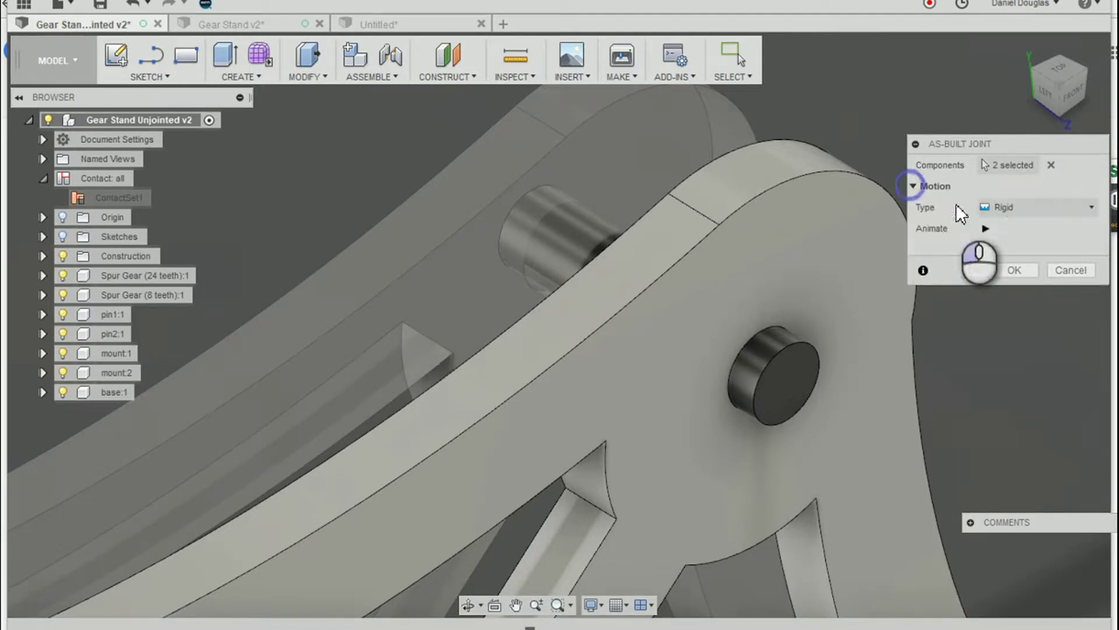
{"action": "left_click", "coordinate": [1014, 270]}
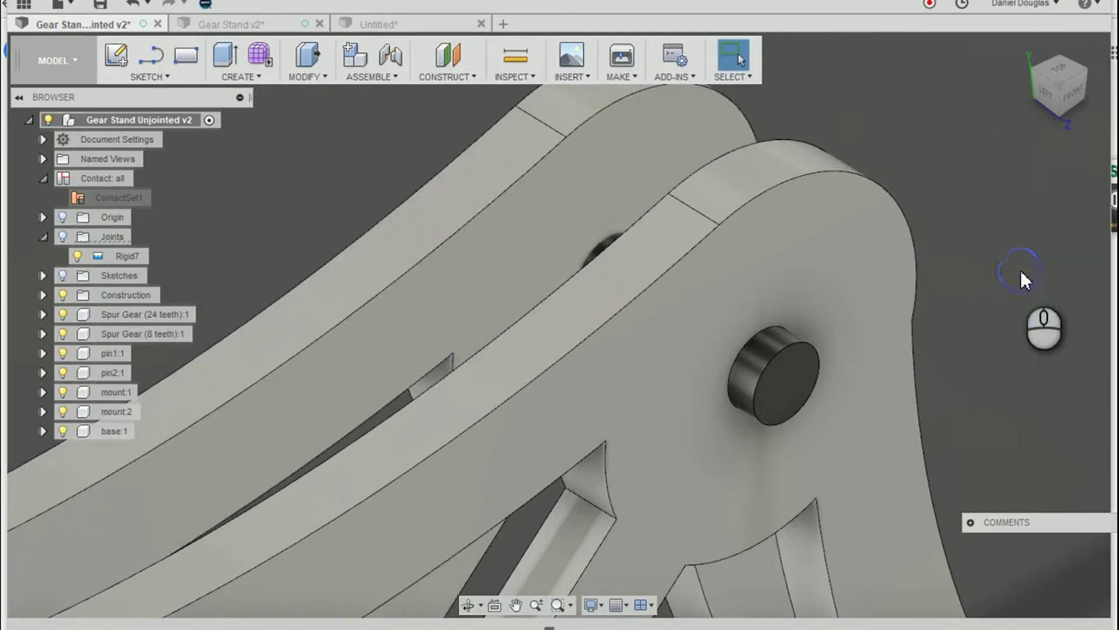
Step: Create a rigid as-built joint between pin1 and mount:2
{"action": "middle_click_drag", "start_coordinate": [1024, 265], "coordinate": [1069, 296], "text": "shift"}
{"action": "right_click_drag", "start_coordinate": [478, 340], "coordinate": [484, 219]}
{"action": "left_click", "coordinate": [762, 441]}
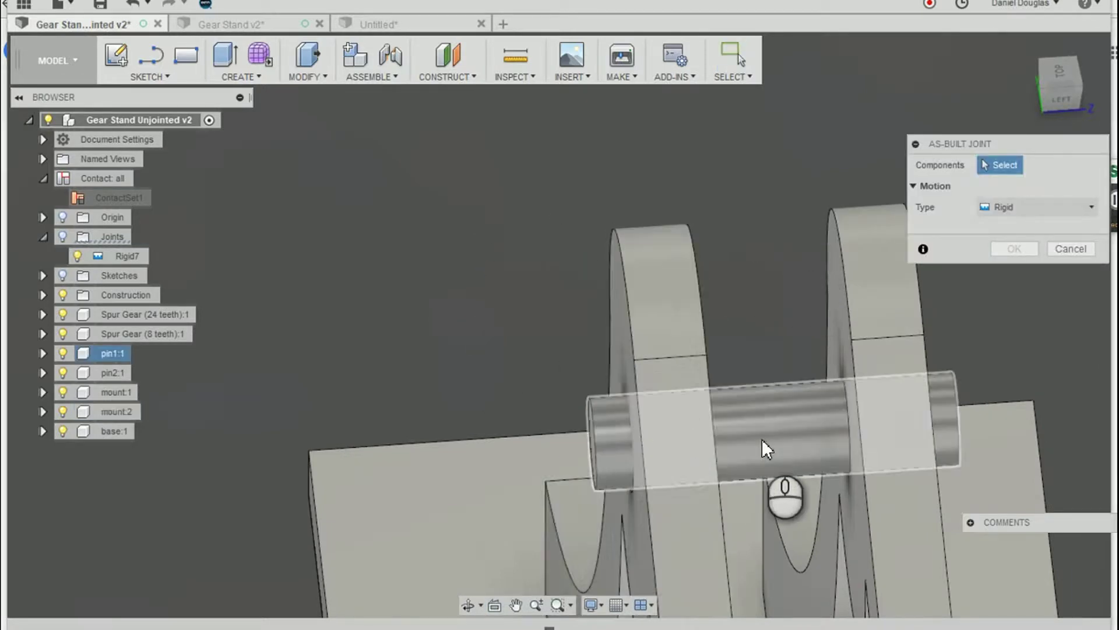
{"action": "left_click", "coordinate": [654, 295]}
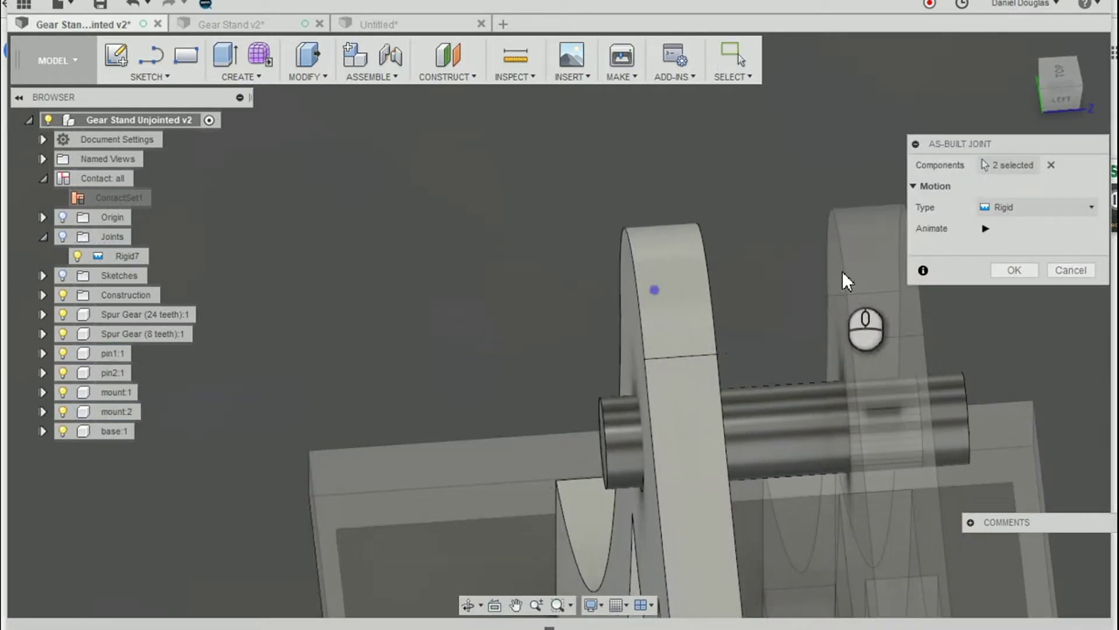
{"action": "left_click", "coordinate": [1013, 269]}
Step: Create rigid as-built joints connecting pin2 to both mounts
{"action": "middle_click_drag", "start_coordinate": [991, 304], "coordinate": [1009, 338], "text": "shift"}
{"action": "scroll", "coordinate": [318, 350], "scroll_direction": "down", "scroll_amount": 5}
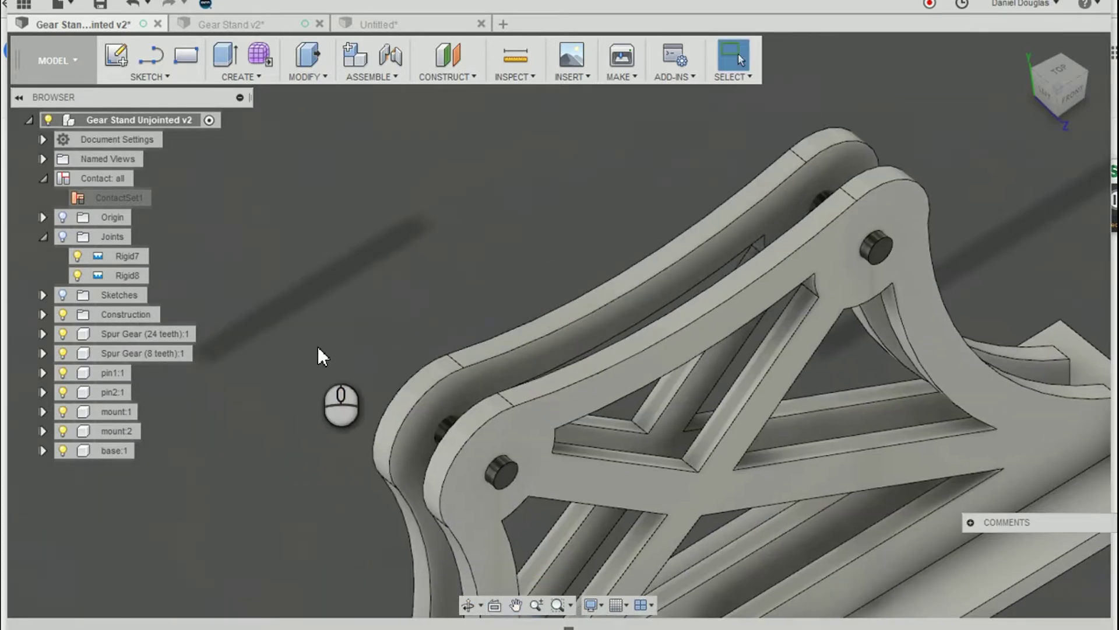
{"action": "middle_click_drag", "start_coordinate": [319, 350], "coordinate": [520, 201]}
{"action": "right_click_drag", "start_coordinate": [351, 373], "coordinate": [357, 242]}
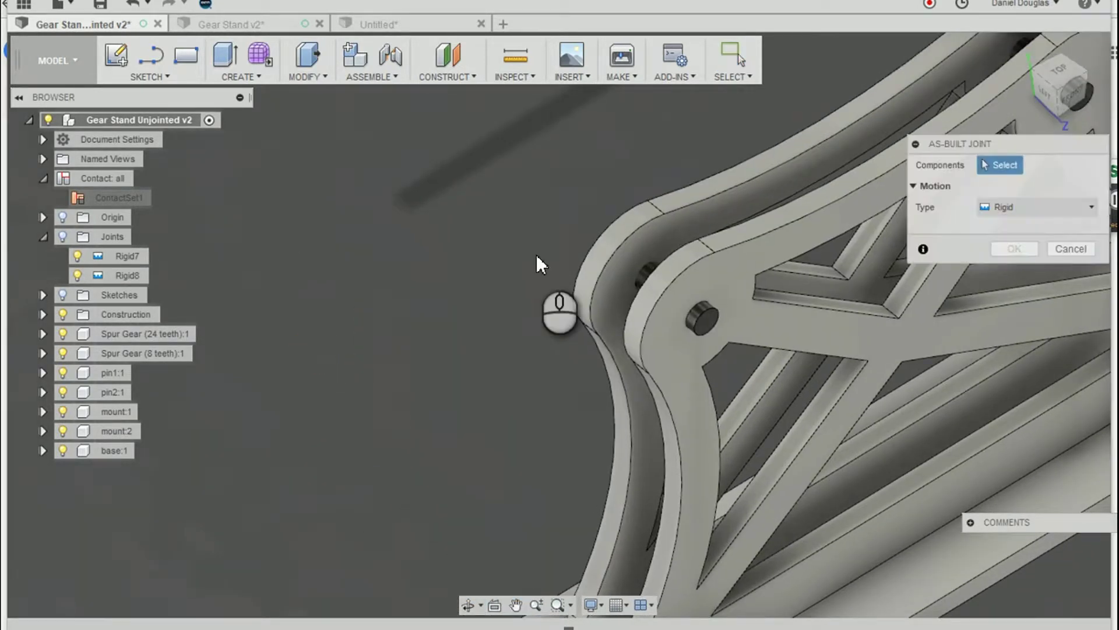
{"action": "left_click", "coordinate": [695, 323]}
{"action": "left_click", "coordinate": [743, 318]}
{"action": "left_click", "coordinate": [1015, 268]}
{"action": "scroll", "coordinate": [470, 332], "scroll_direction": "down", "scroll_amount": 8}
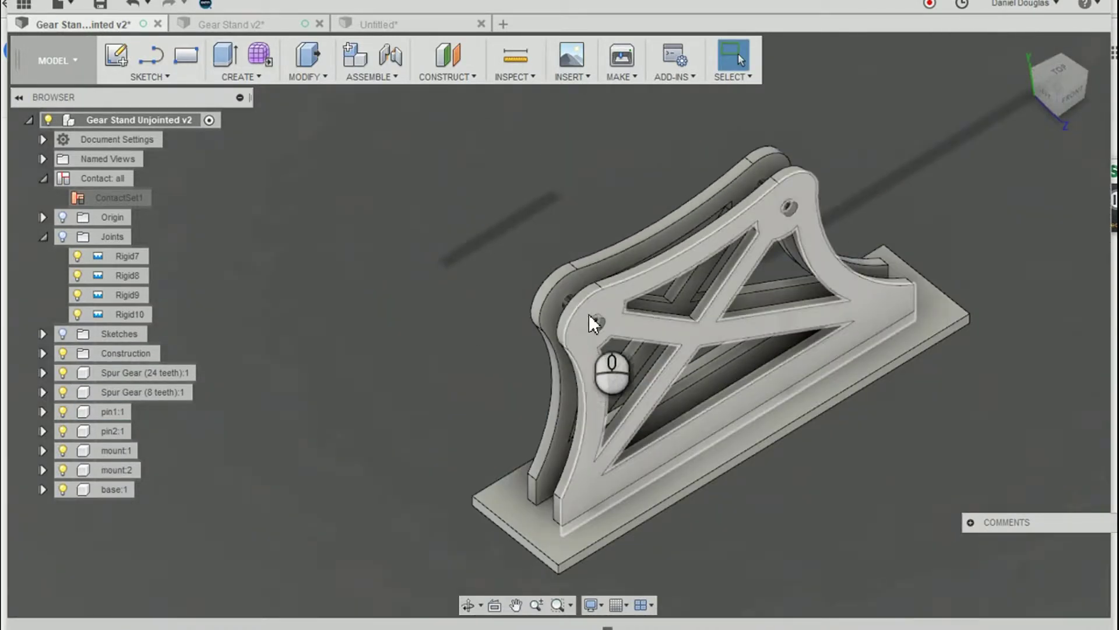
{"action": "middle_click_drag", "start_coordinate": [595, 325], "coordinate": [666, 181], "text": "shift"}
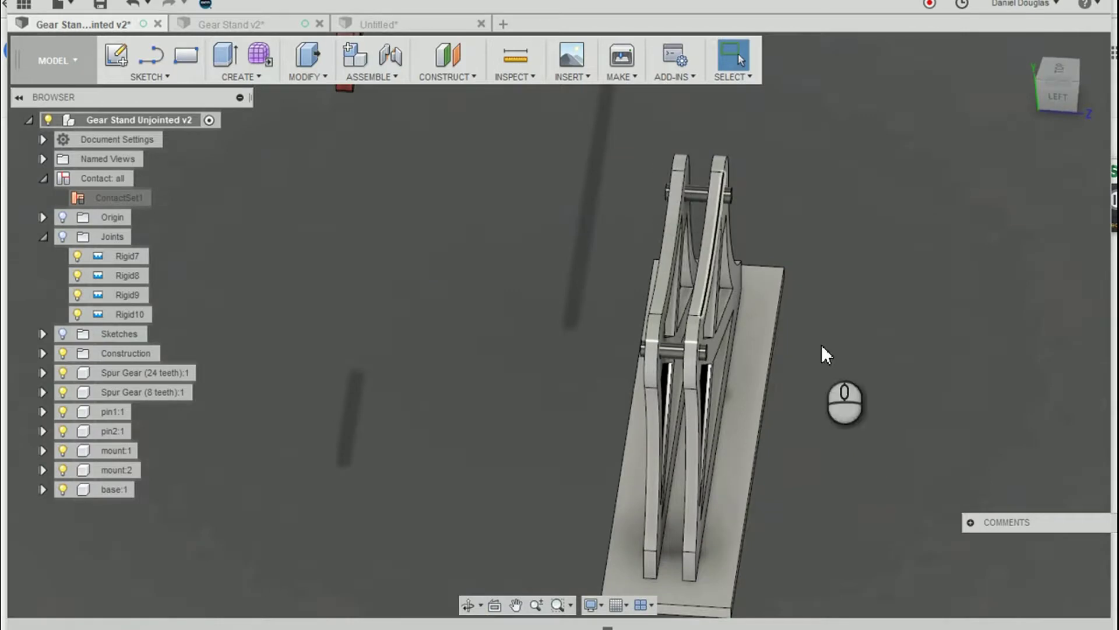
{"action": "middle_click_drag", "start_coordinate": [949, 287], "coordinate": [899, 344]}
{"action": "scroll", "coordinate": [901, 346], "scroll_direction": "down", "scroll_amount": 4}
{"action": "scroll", "coordinate": [890, 373], "scroll_direction": "up", "scroll_amount": 5}
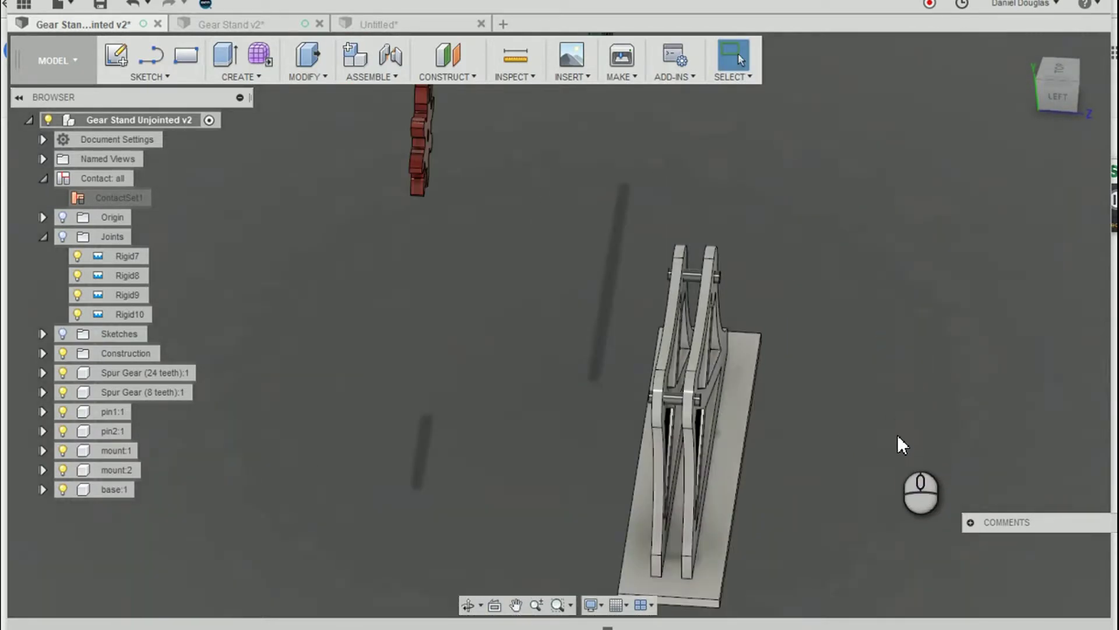
{"action": "middle_click_drag", "start_coordinate": [897, 435], "coordinate": [943, 345], "text": "shift"}
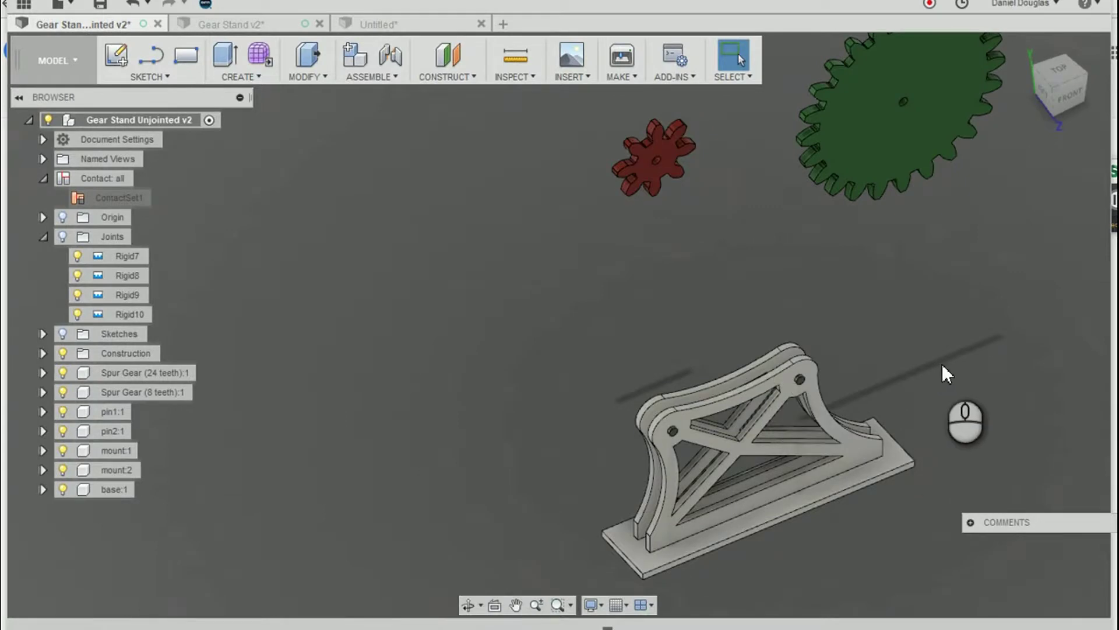
Step: Create a revolute joint between the 24-tooth gear's bore and the pin at the mounts' right end, with a Z offset of -5 mm
{"action": "left_click", "coordinate": [390, 55]}
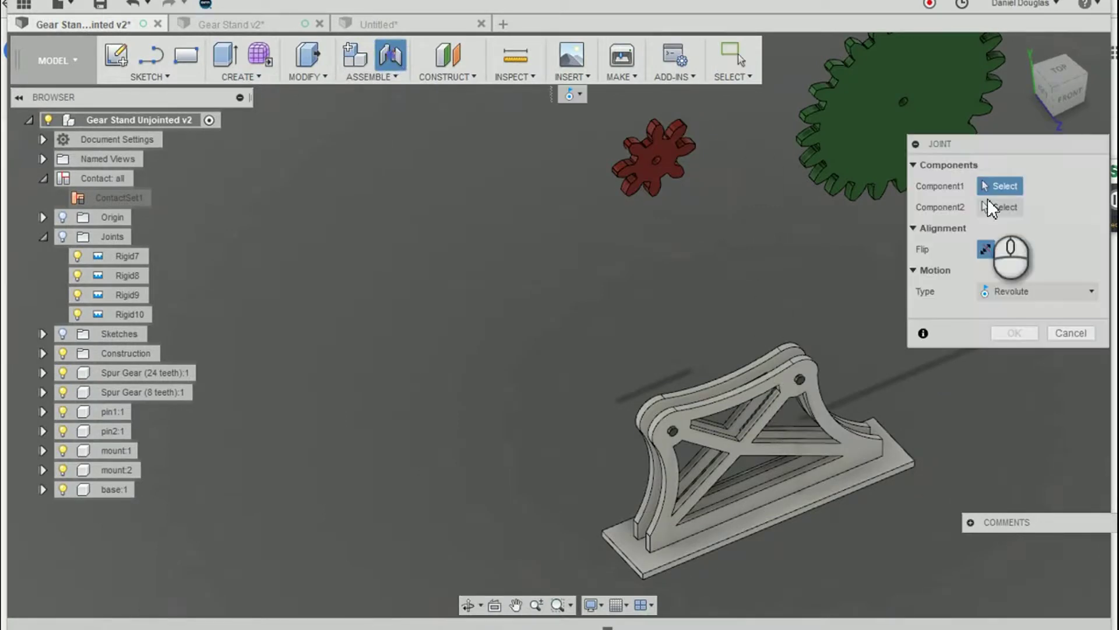
{"action": "scroll", "coordinate": [901, 103], "scroll_direction": "up", "scroll_amount": 5}
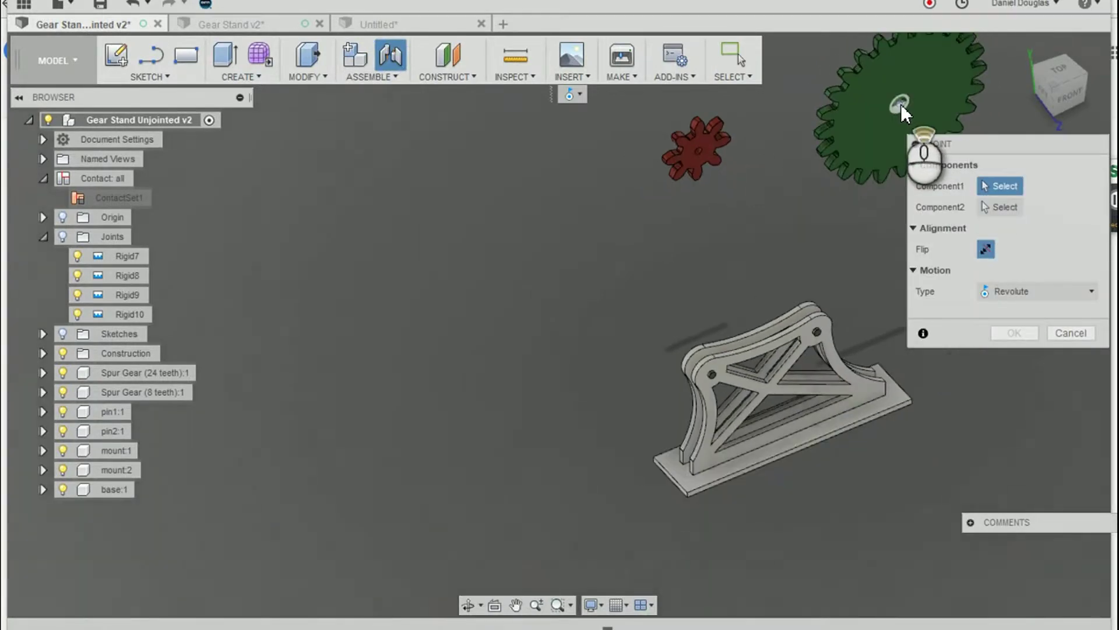
{"action": "scroll", "coordinate": [901, 102], "scroll_direction": "up", "scroll_amount": 3}
{"action": "left_click", "coordinate": [901, 100]}
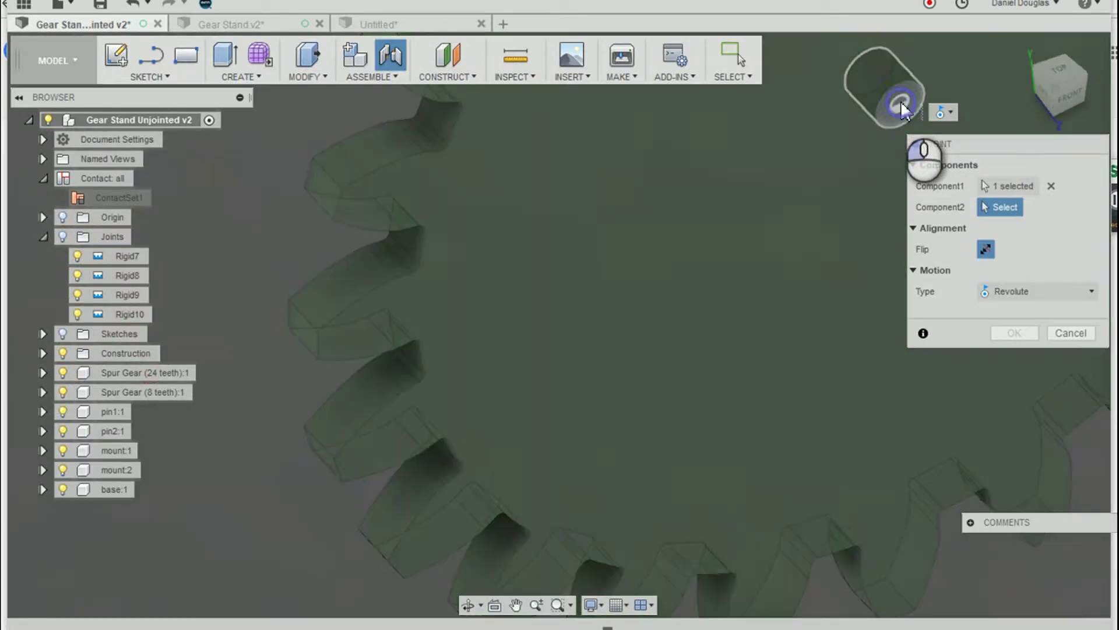
{"action": "scroll", "coordinate": [853, 483], "scroll_direction": "down", "scroll_amount": 5}
{"action": "middle_click_drag", "start_coordinate": [865, 485], "coordinate": [720, 125]}
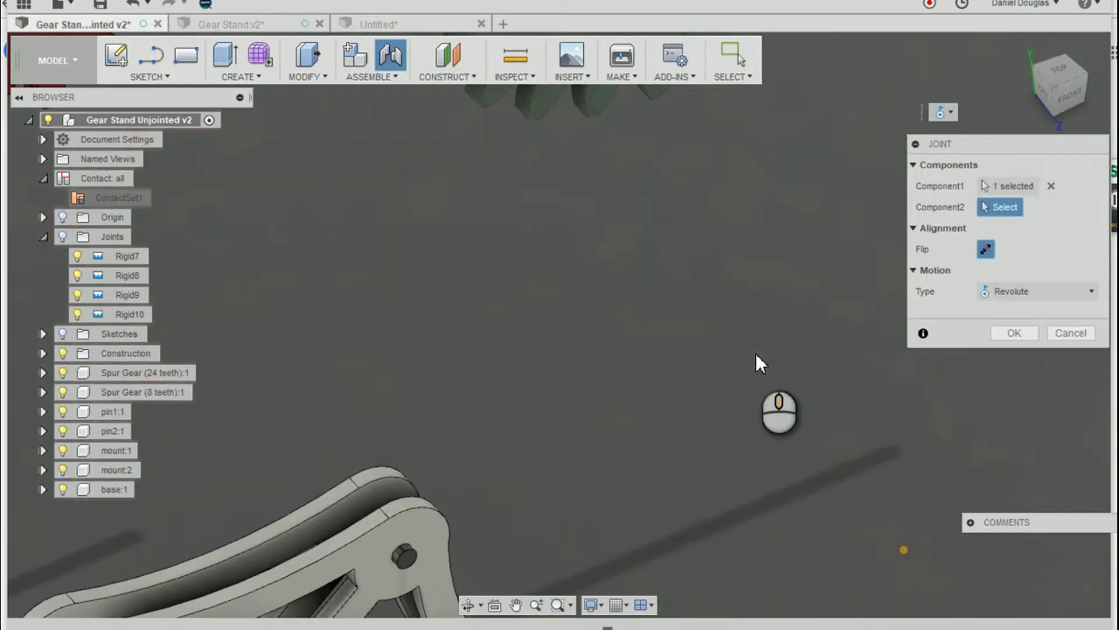
{"action": "middle_click_drag", "start_coordinate": [460, 502], "coordinate": [563, 323]}
{"action": "scroll", "coordinate": [408, 373], "scroll_direction": "up", "scroll_amount": 5}
{"action": "middle_click_drag", "start_coordinate": [394, 337], "coordinate": [466, 268], "text": "shift"}
{"action": "left_click", "coordinate": [474, 255]}
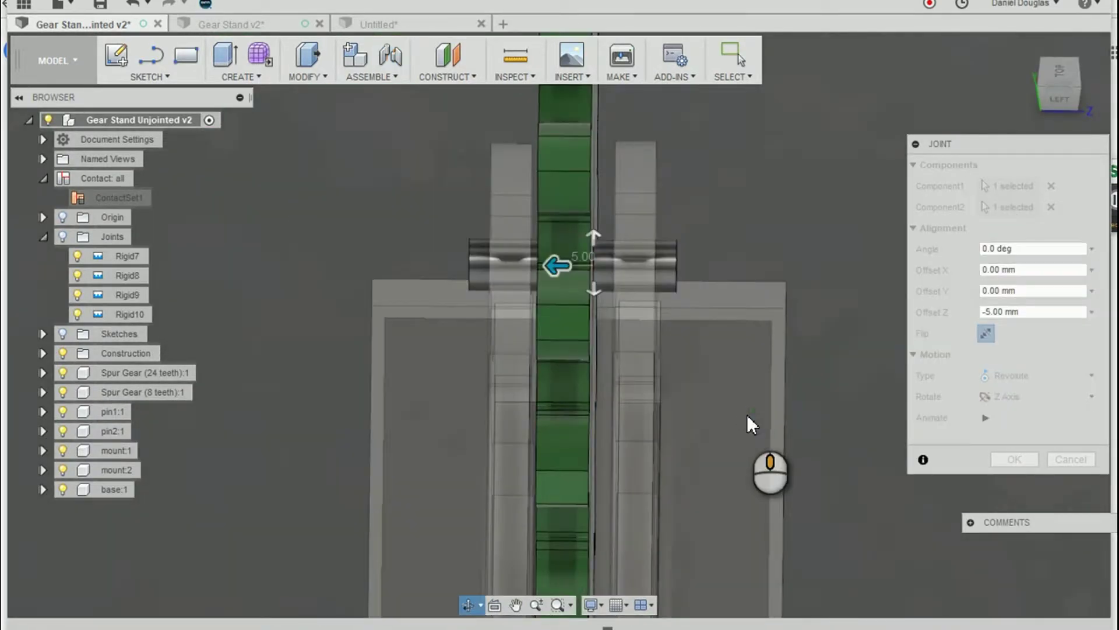
{"action": "left_click_drag", "start_coordinate": [560, 267], "coordinate": [561, 271]}
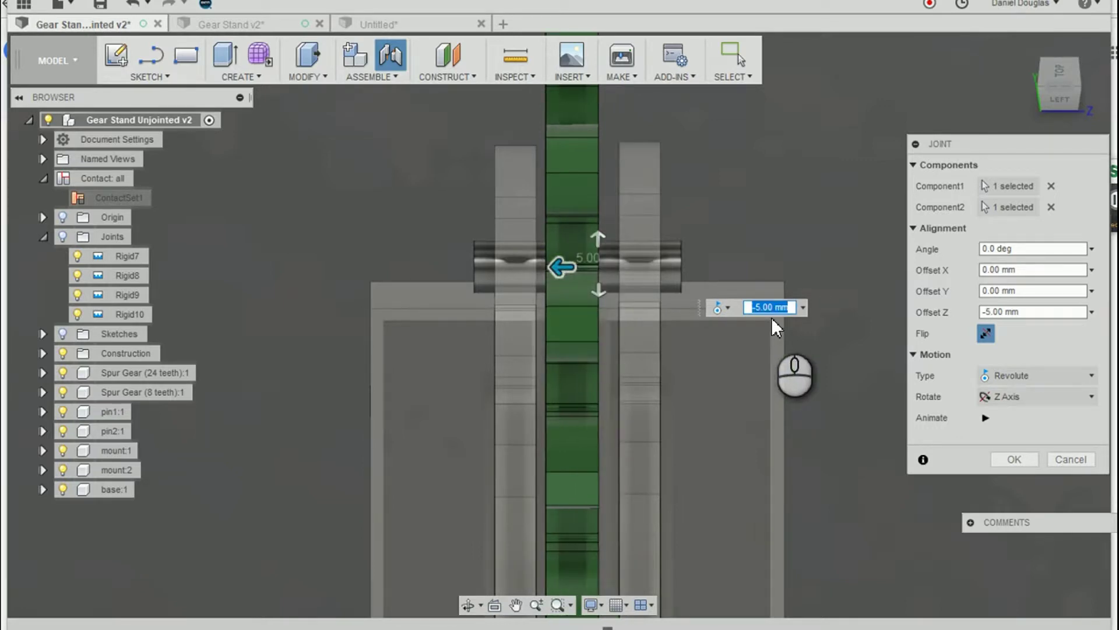
{"action": "key", "text": "Return"}
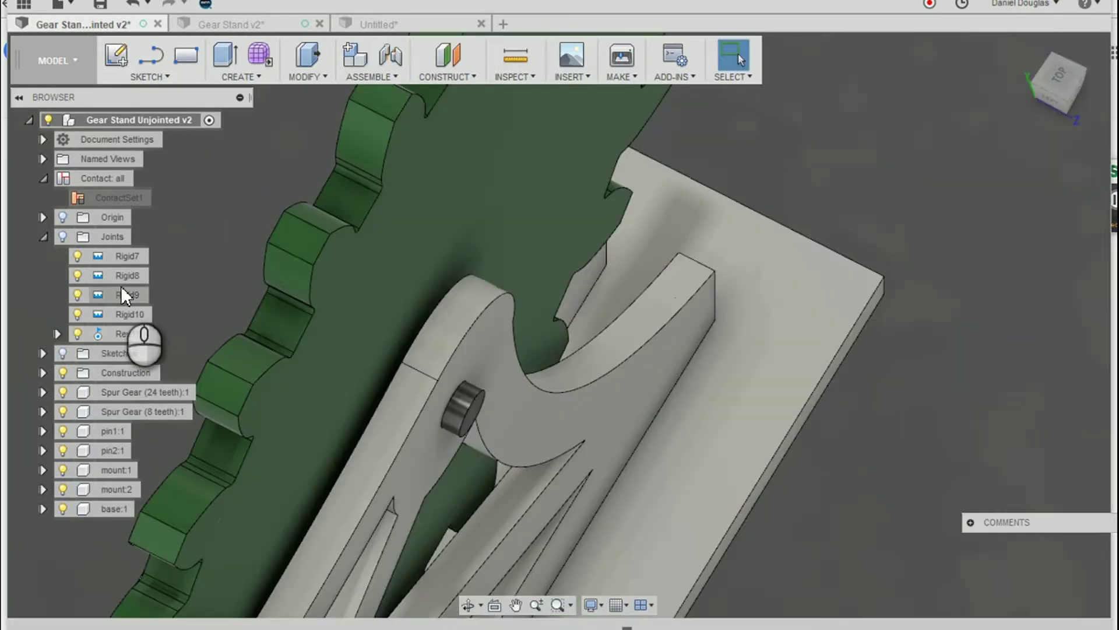
Step: Drive the large gear's revolute joint Rev11 to about 5 degrees
{"action": "left_click", "coordinate": [130, 337]}
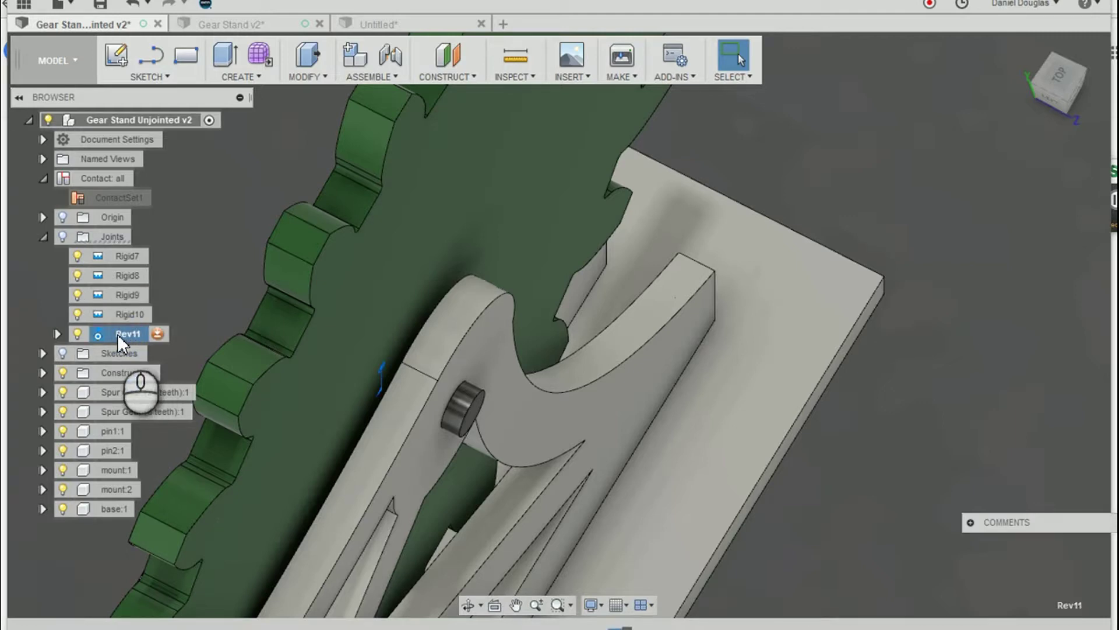
{"action": "middle_click_drag", "start_coordinate": [958, 379], "coordinate": [1002, 317]}
{"action": "scroll", "coordinate": [920, 435], "scroll_direction": "up", "scroll_amount": 3}
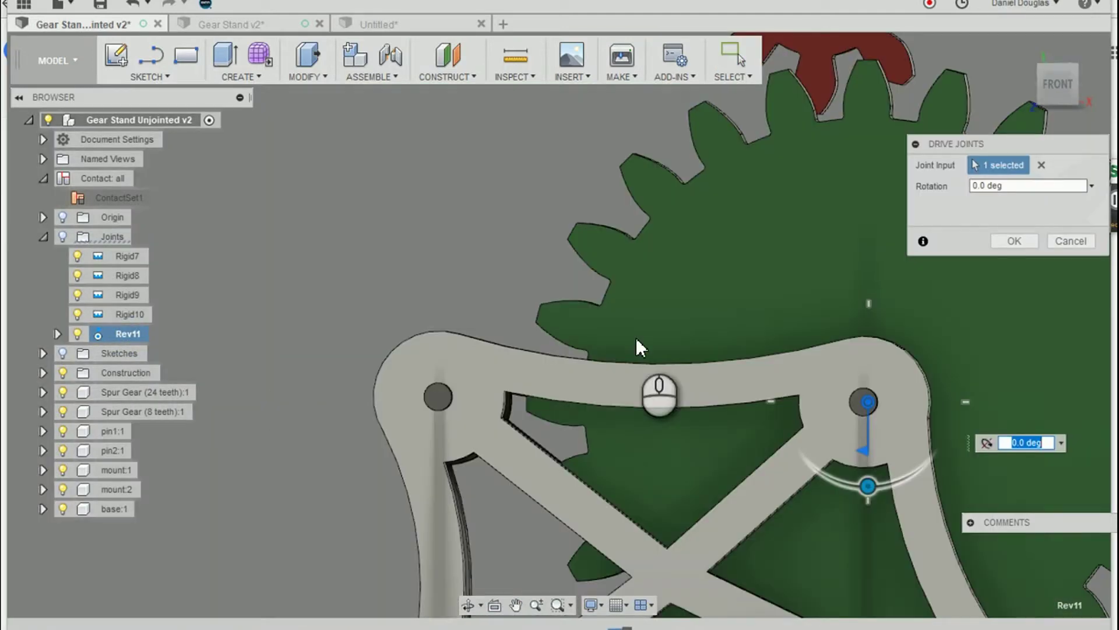
{"action": "left_click_drag", "start_coordinate": [868, 486], "coordinate": [865, 487]}
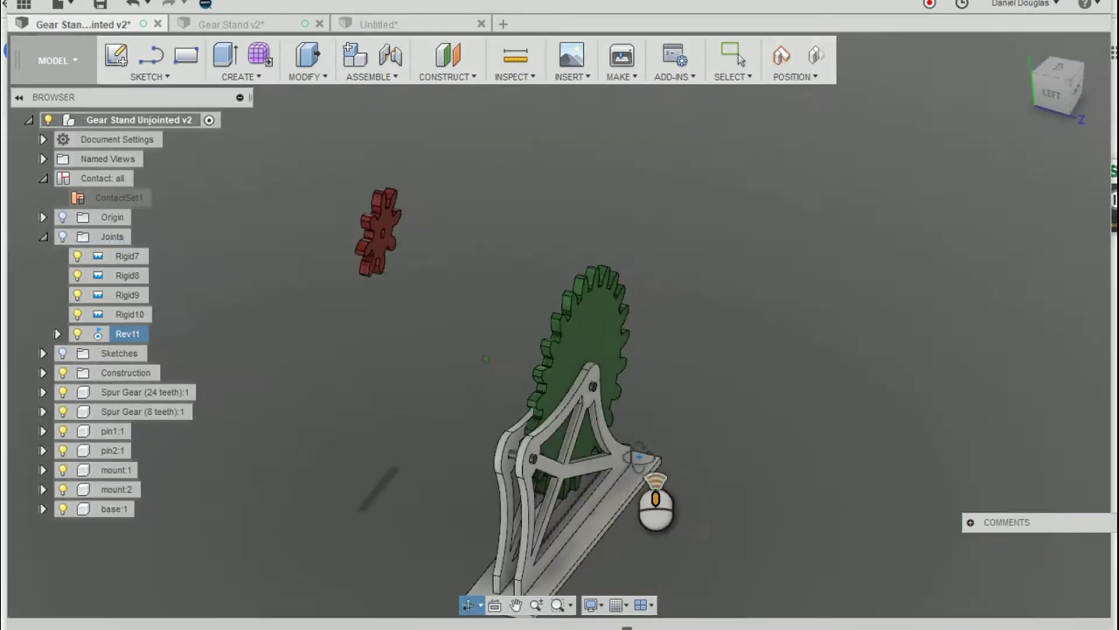
Step: Capture the moved position, then create a revolute joint between the 8-tooth gear's bore and the remaining pin with a Z offset of -6 mm
{"action": "middle_click_drag", "start_coordinate": [638, 455], "coordinate": [477, 153], "text": "shift"}
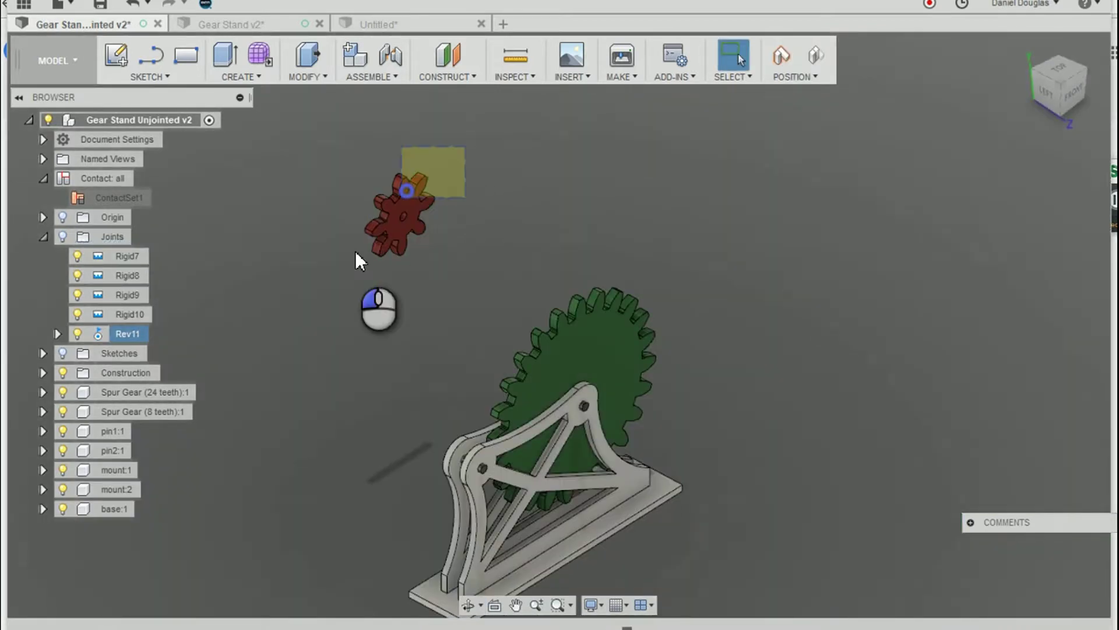
{"action": "left_click_drag", "start_coordinate": [355, 251], "coordinate": [334, 299]}
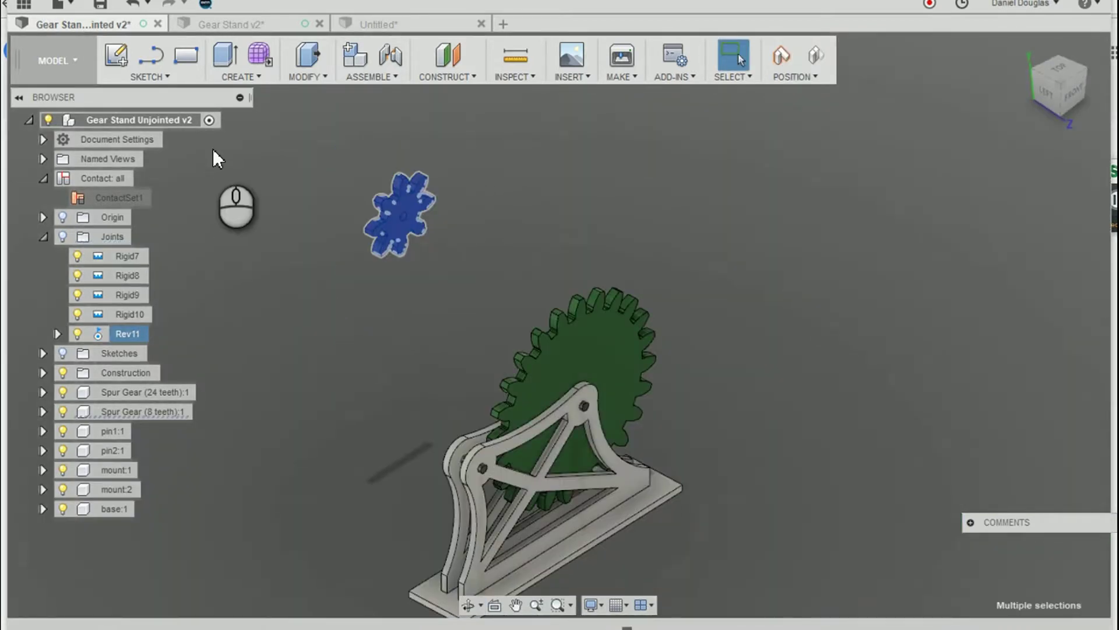
{"action": "left_click", "coordinate": [393, 54]}
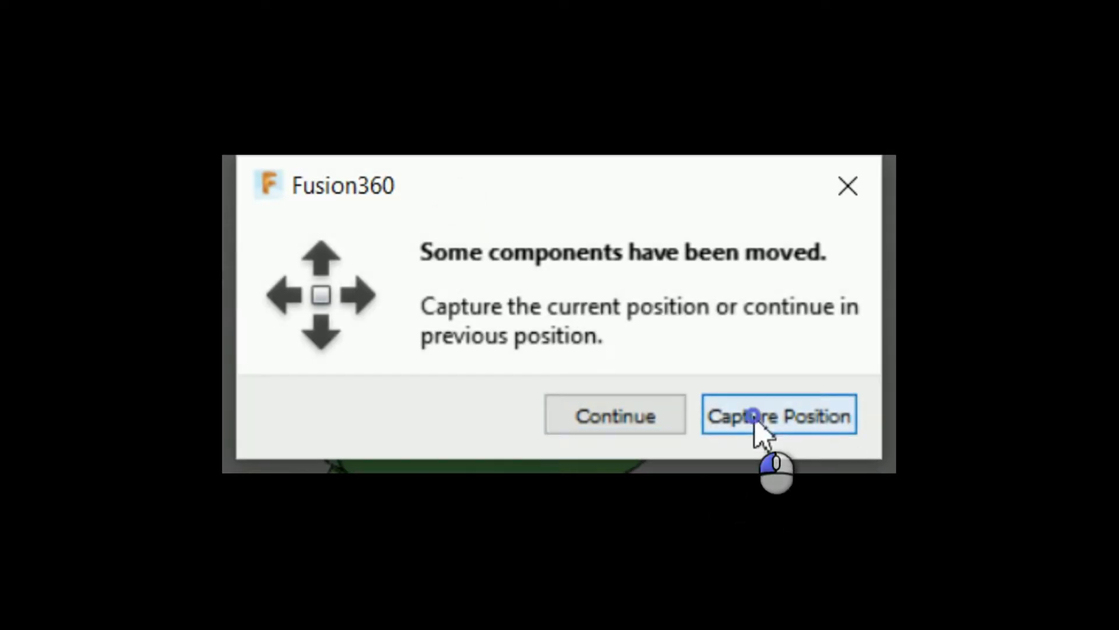
{"action": "left_click", "coordinate": [754, 416]}
{"action": "left_click", "coordinate": [410, 190]}
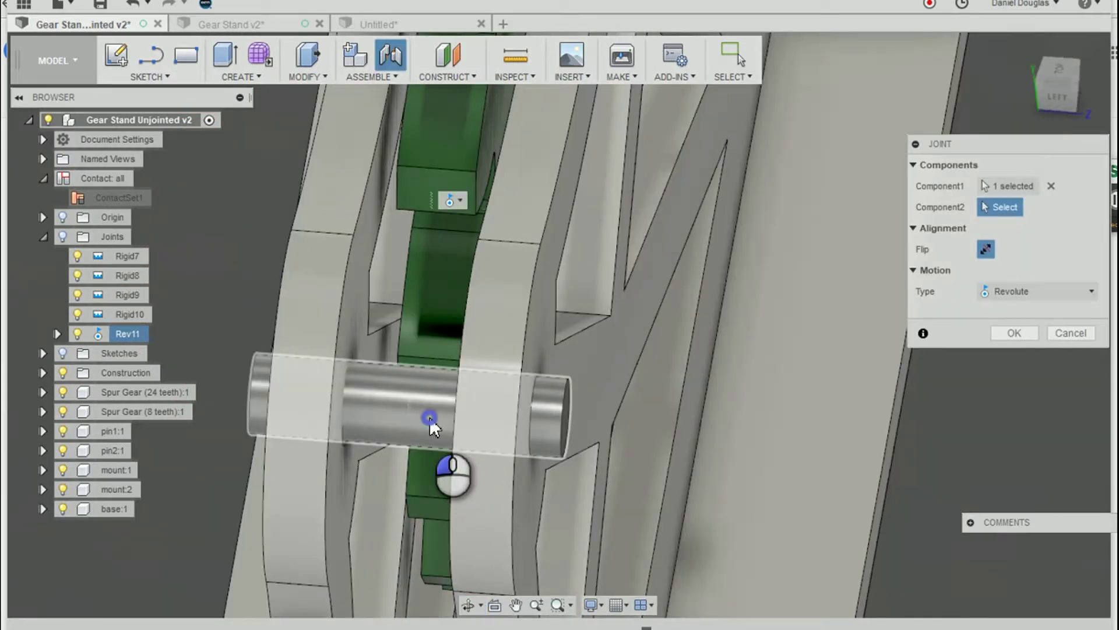
{"action": "left_click", "coordinate": [429, 418]}
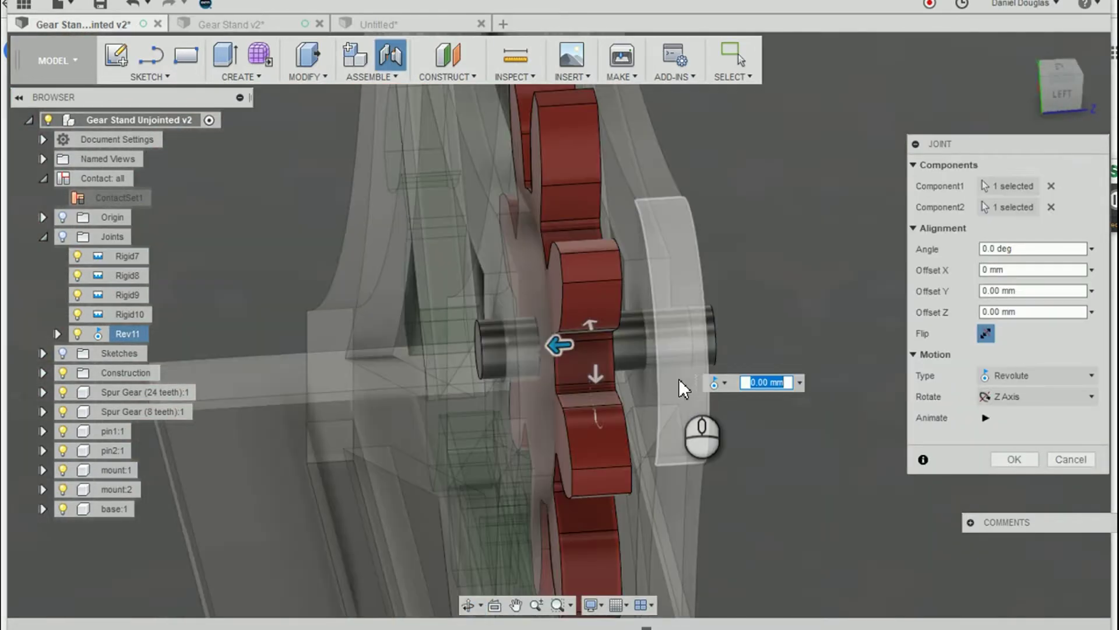
{"action": "type", "text": "-6"}
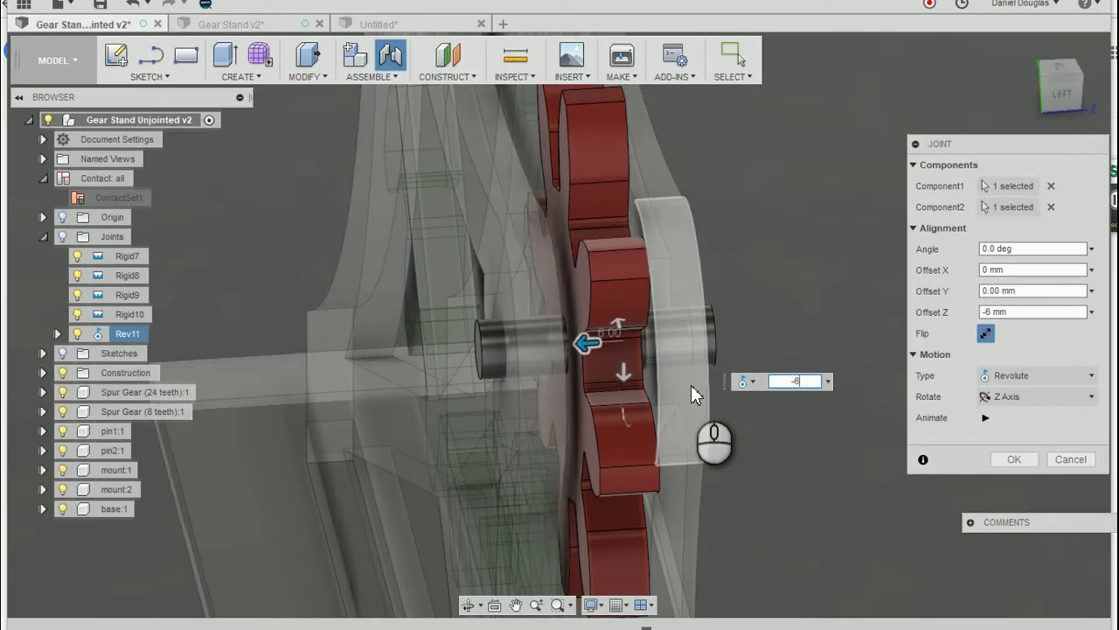
{"action": "left_click", "coordinate": [1015, 460]}
Step: Hide mount:1 to expose the meshing gear teeth and disable contact in the assembly
{"action": "middle_click_drag", "start_coordinate": [935, 481], "coordinate": [791, 469], "text": "shift"}
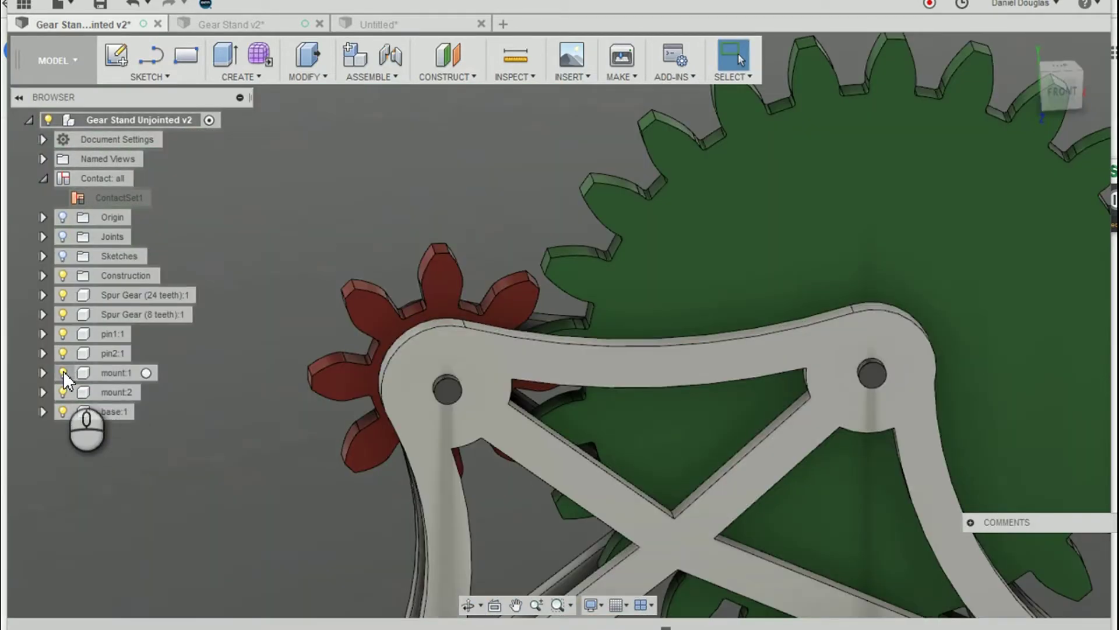
{"action": "left_click", "coordinate": [63, 372]}
{"action": "scroll", "coordinate": [524, 391], "scroll_direction": "up", "scroll_amount": 5}
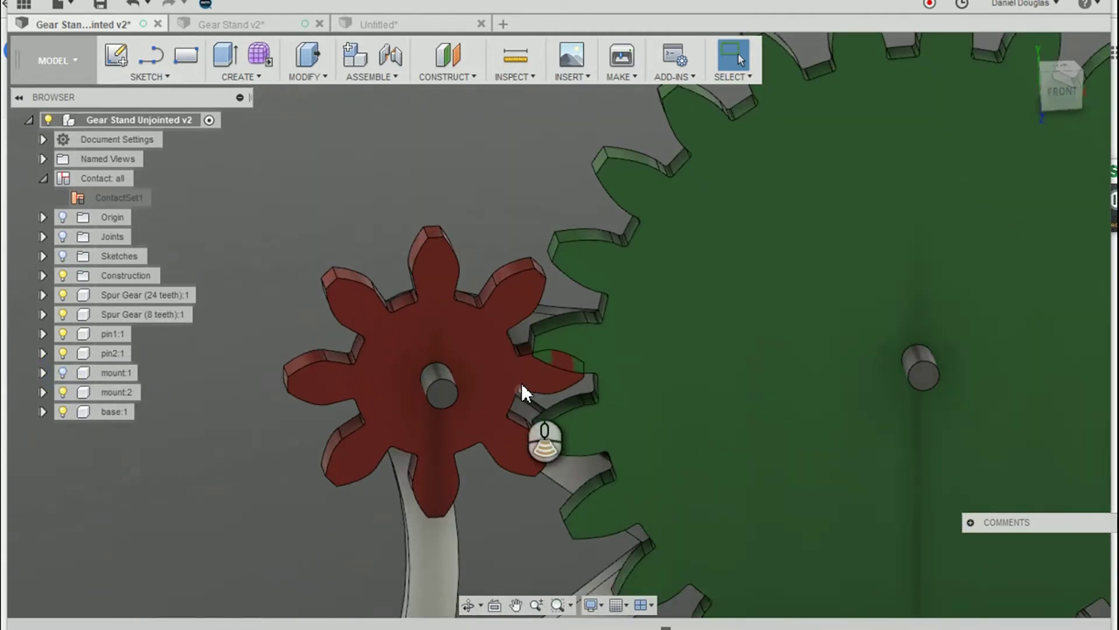
{"action": "middle_click_drag", "start_coordinate": [615, 443], "coordinate": [609, 408], "text": "shift"}
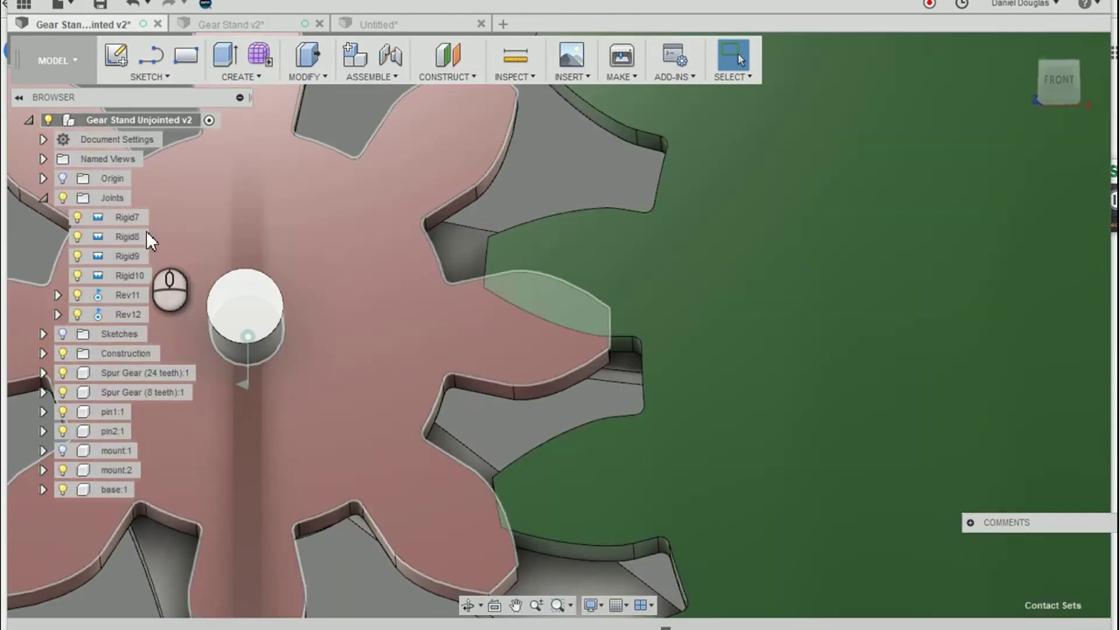
Step: Drive the small gear's revolute joint Rev12 to 10 degrees so its teeth sit between the large gear's teeth
{"action": "right_click", "coordinate": [124, 316]}
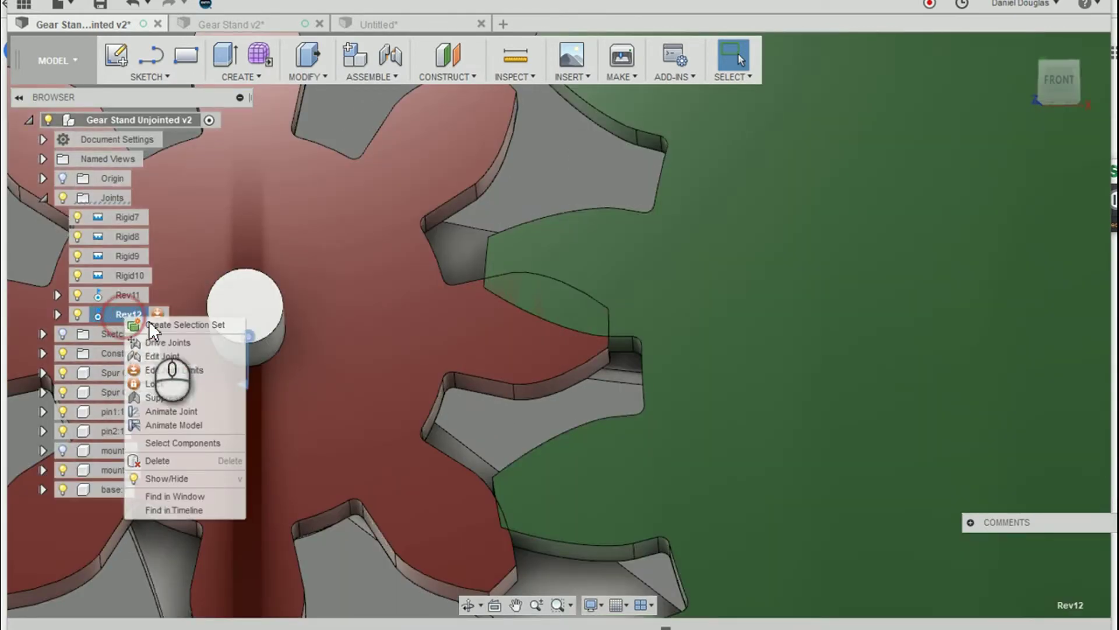
{"action": "left_click", "coordinate": [183, 345]}
{"action": "mouse_move", "coordinate": [233, 431]}
{"action": "left_mouse_down"}
{"action": "mouse_move", "coordinate": [249, 430]}
{"action": "mouse_move", "coordinate": [233, 430]}
{"action": "left_mouse_up"}
{"action": "middle_click_drag", "start_coordinate": [600, 454], "coordinate": [606, 474], "text": "shift"}
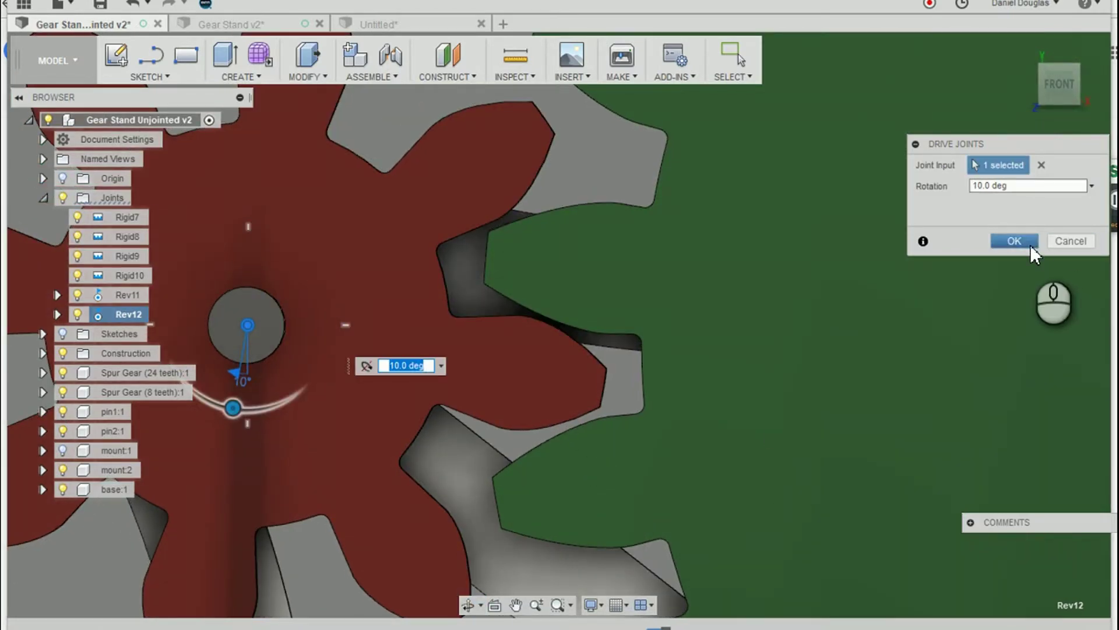
{"action": "left_click_drag", "start_coordinate": [233, 408], "coordinate": [233, 449]}
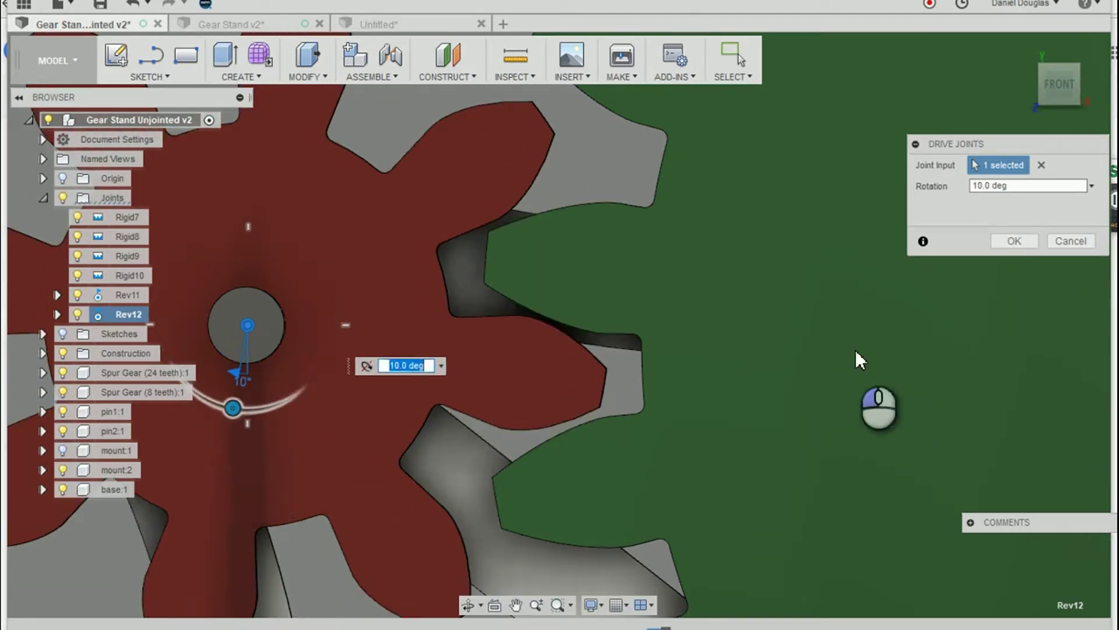
{"action": "left_click", "coordinate": [1014, 241]}
Step: Enable contact sets for the assembly
{"action": "left_click", "coordinate": [372, 76]}
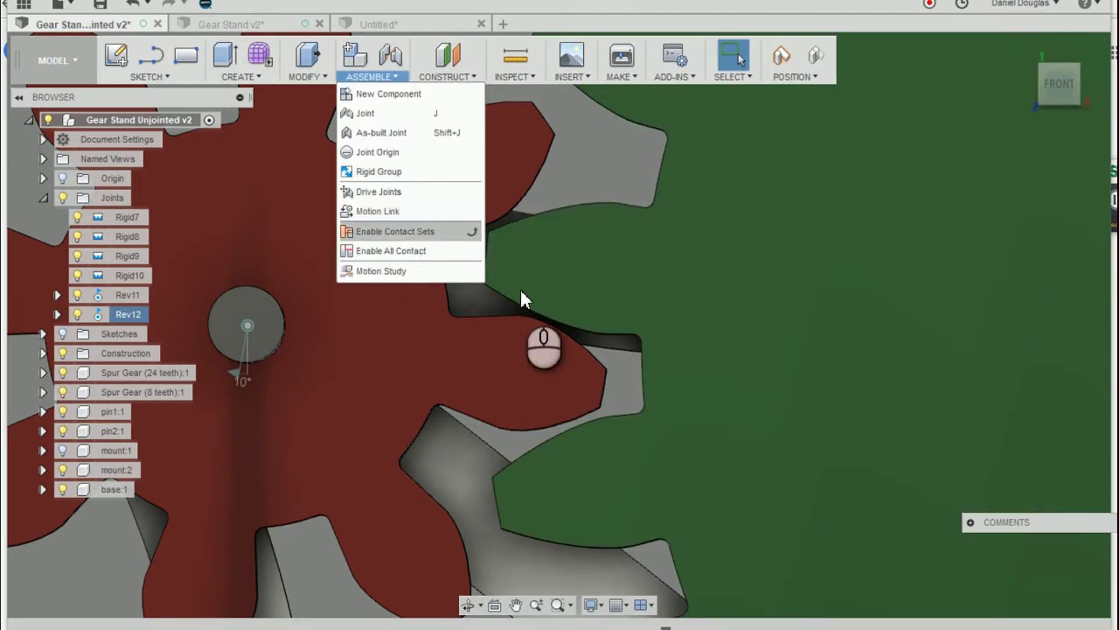
{"action": "left_click", "coordinate": [586, 146]}
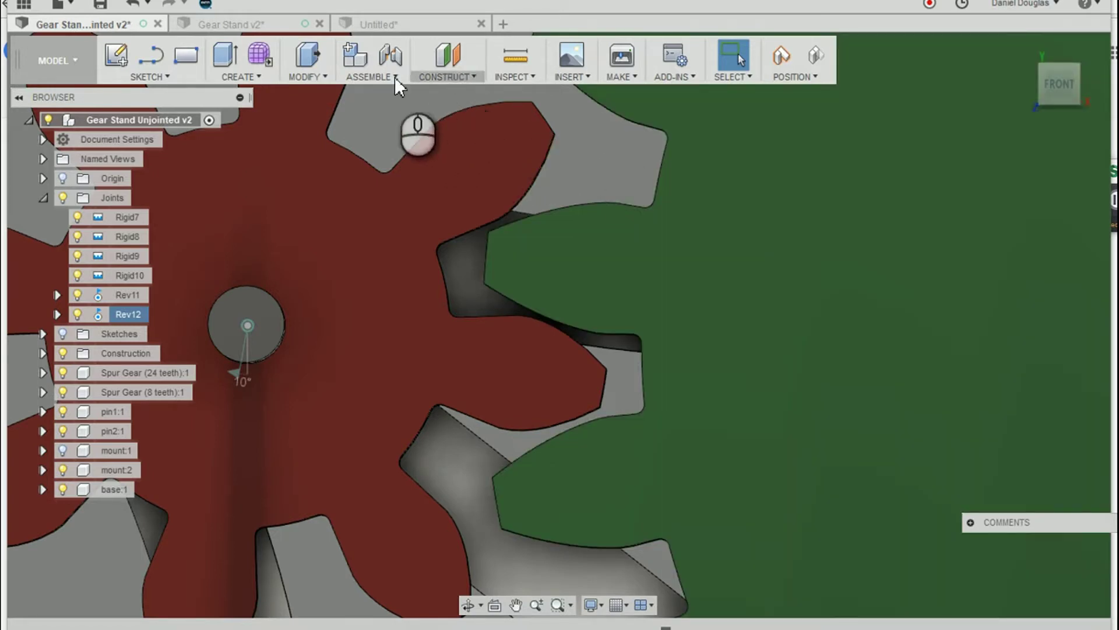
{"action": "left_click", "coordinate": [379, 77]}
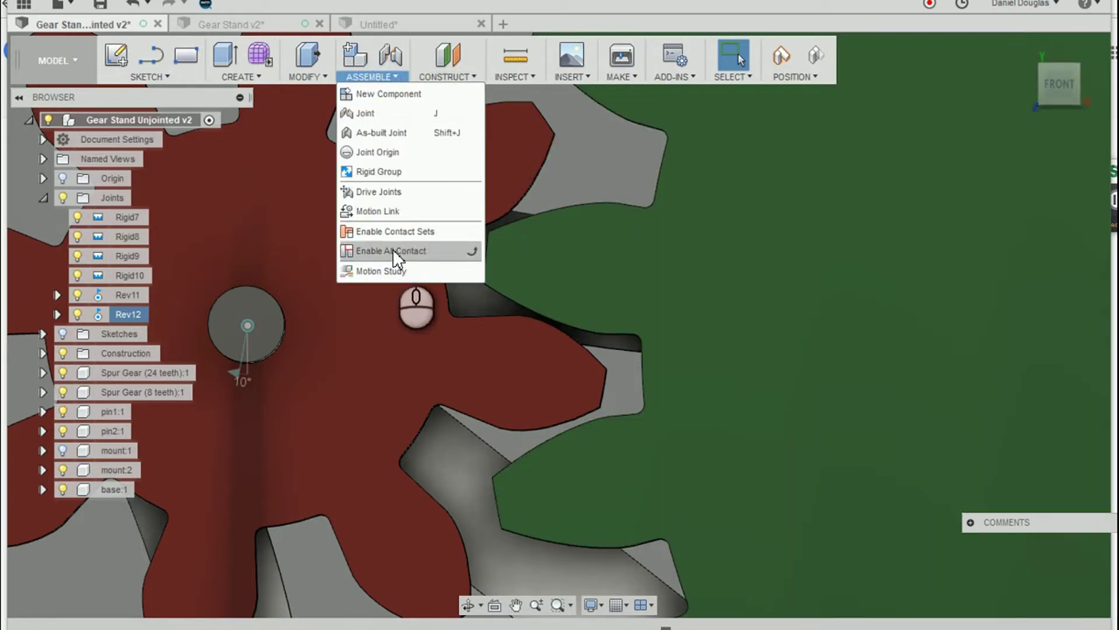
{"action": "left_click", "coordinate": [402, 232]}
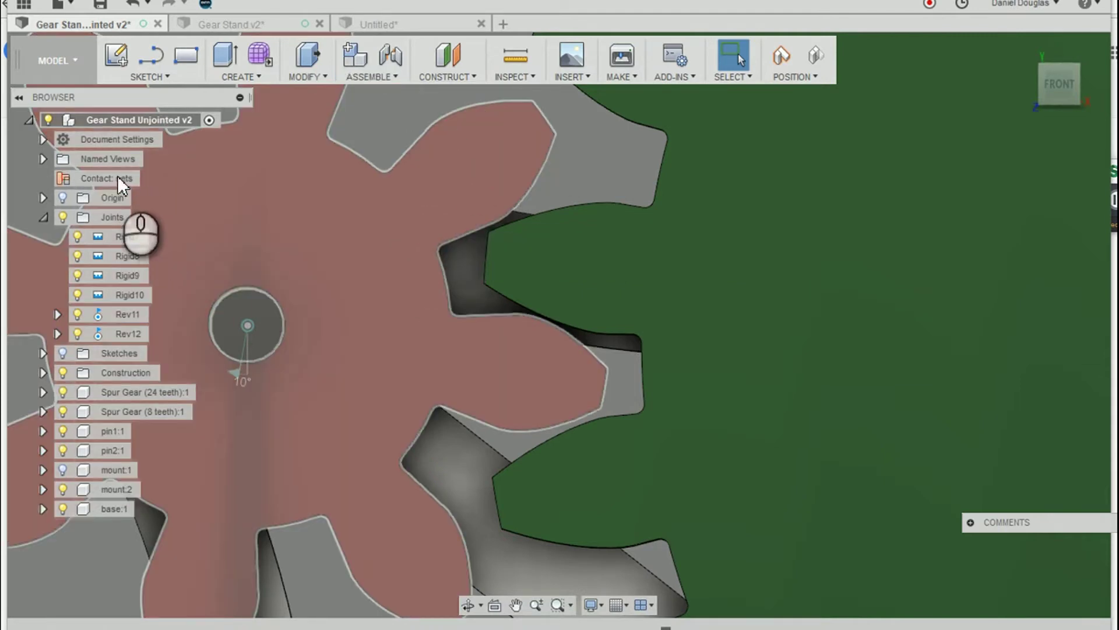
{"action": "left_click", "coordinate": [368, 114]}
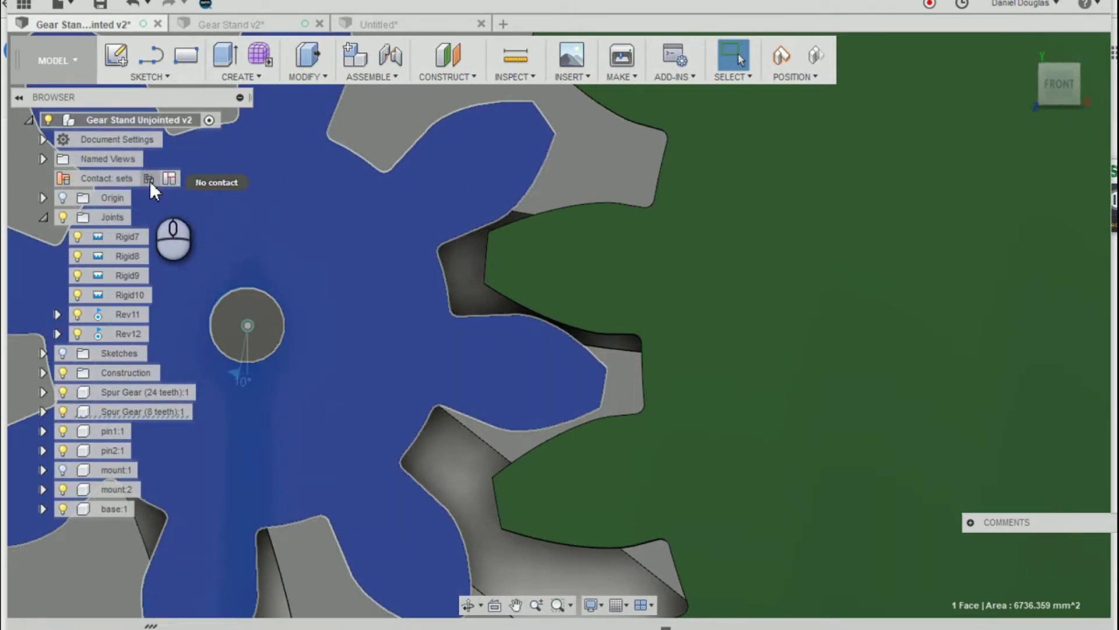
Step: Create a new contact set containing the 8-tooth gear and the 24-tooth gear
{"action": "right_click", "coordinate": [88, 179]}
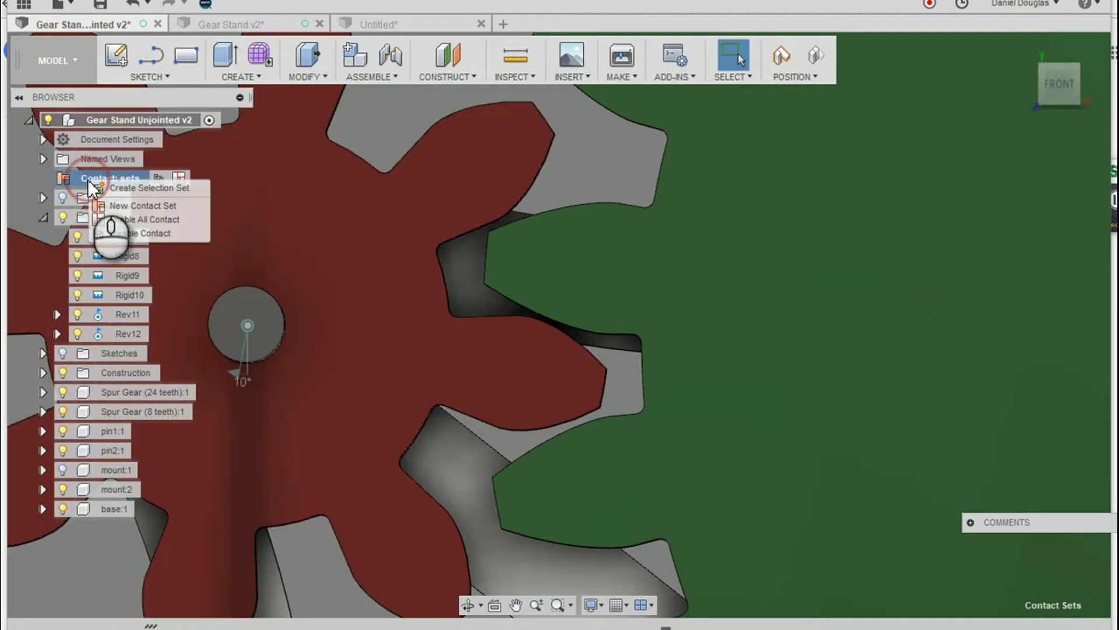
{"action": "left_click", "coordinate": [178, 205]}
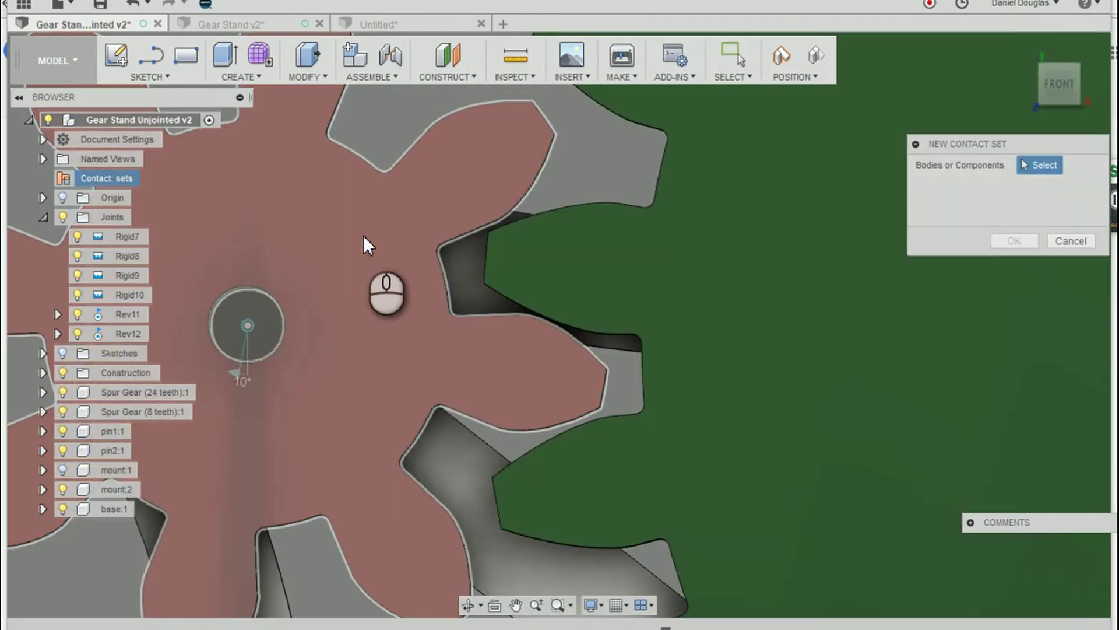
{"action": "left_click", "coordinate": [362, 236]}
{"action": "left_click", "coordinate": [740, 274]}
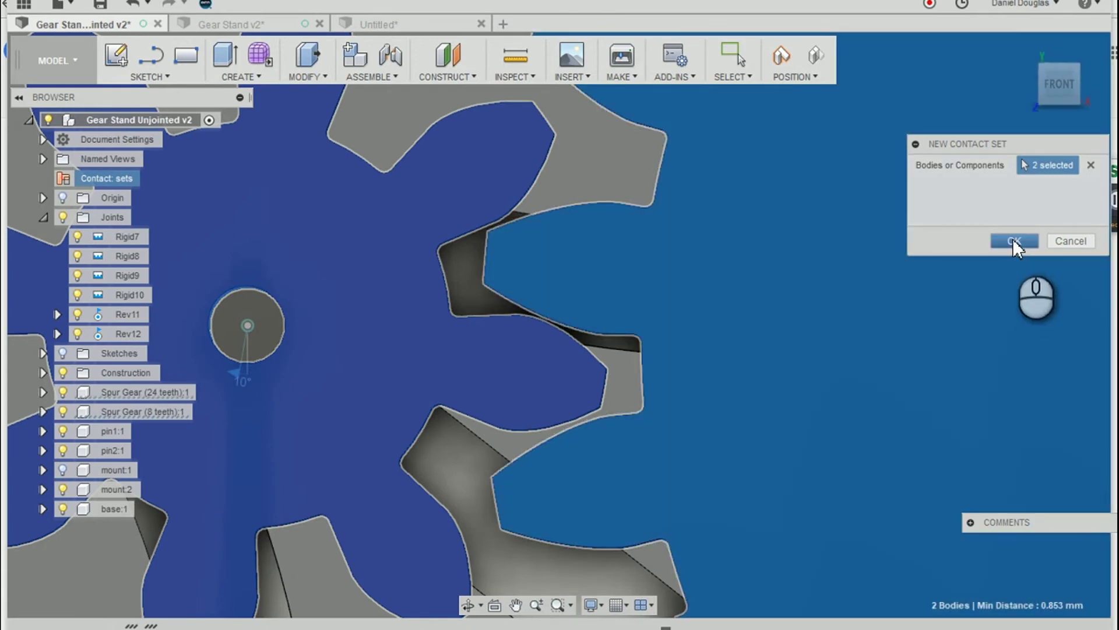
{"action": "left_click", "coordinate": [1013, 239]}
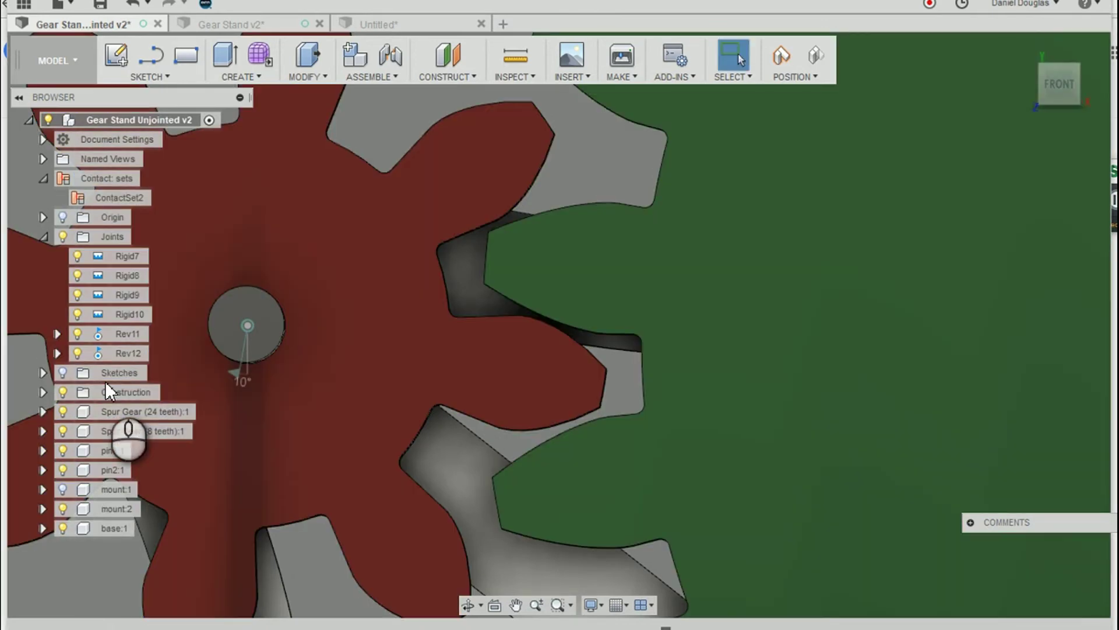
Step: Drive joint Rev12 to 60 degrees to turn the large gear through tooth contact
{"action": "right_click", "coordinate": [123, 354]}
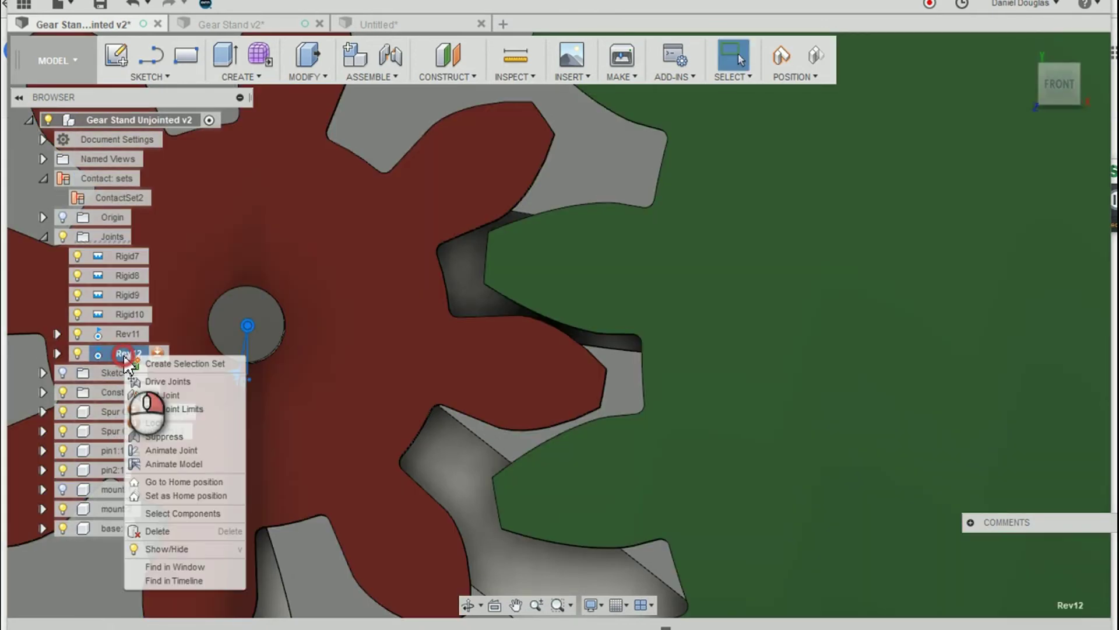
{"action": "left_click", "coordinate": [174, 380]}
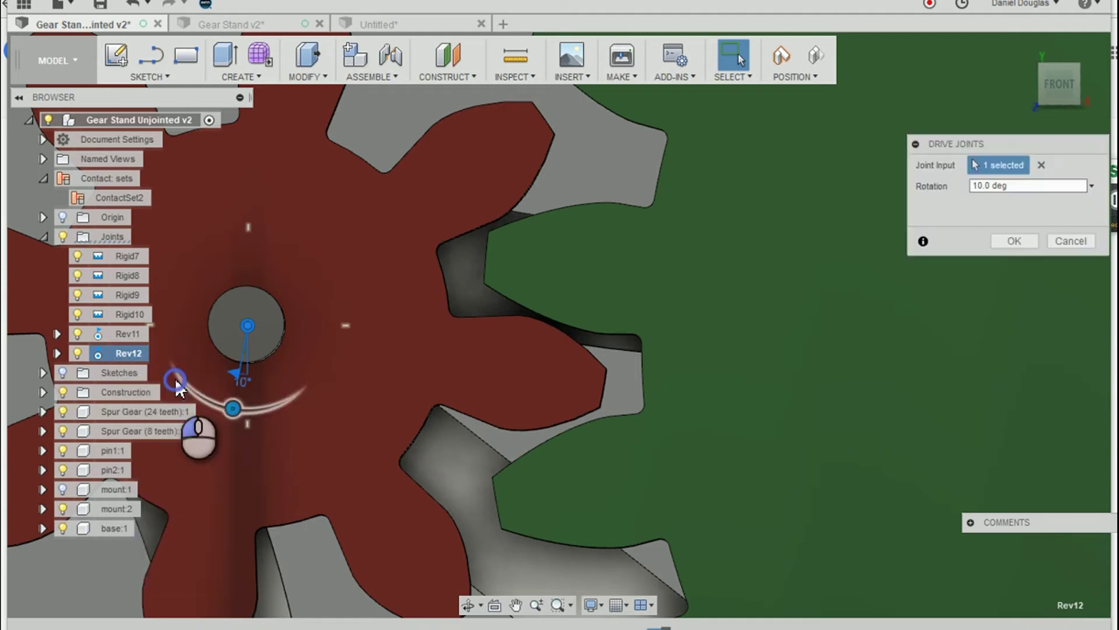
{"action": "left_click", "coordinate": [235, 409]}
{"action": "left_click_drag", "start_coordinate": [233, 410], "coordinate": [175, 368]}
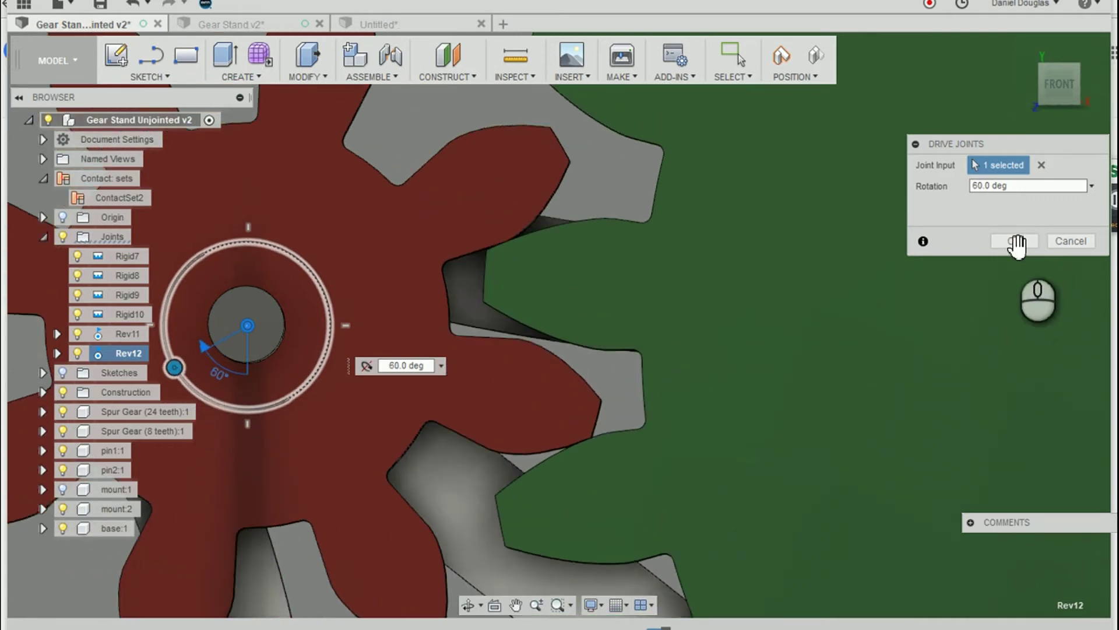
{"action": "left_click", "coordinate": [1015, 241]}
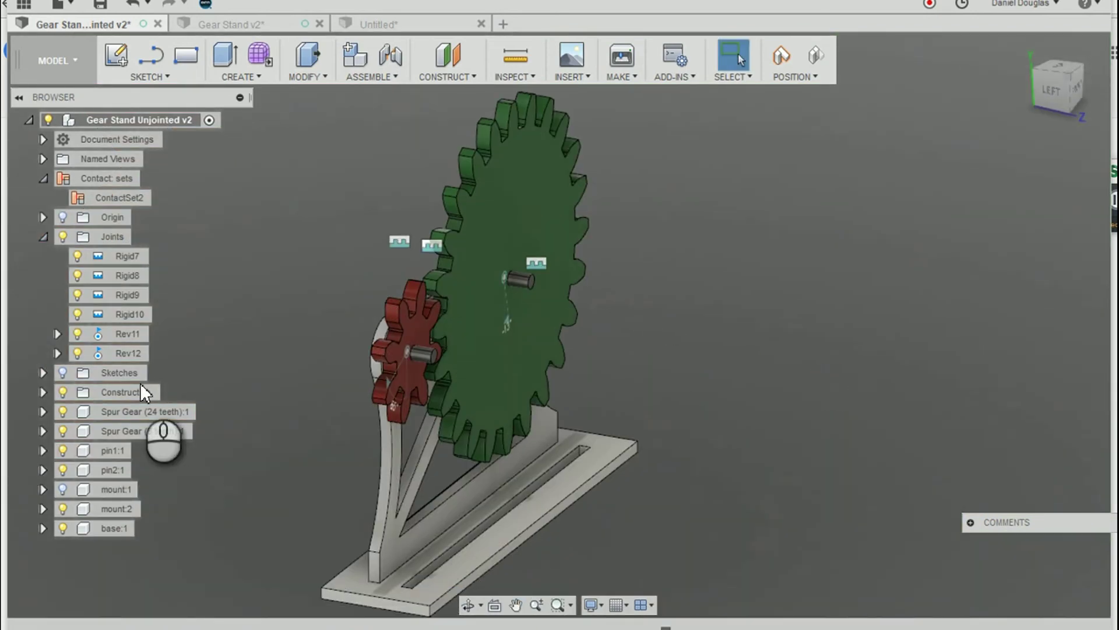
Step: Show mount:1 again in the assembled gear stand
{"action": "left_click", "coordinate": [62, 489]}
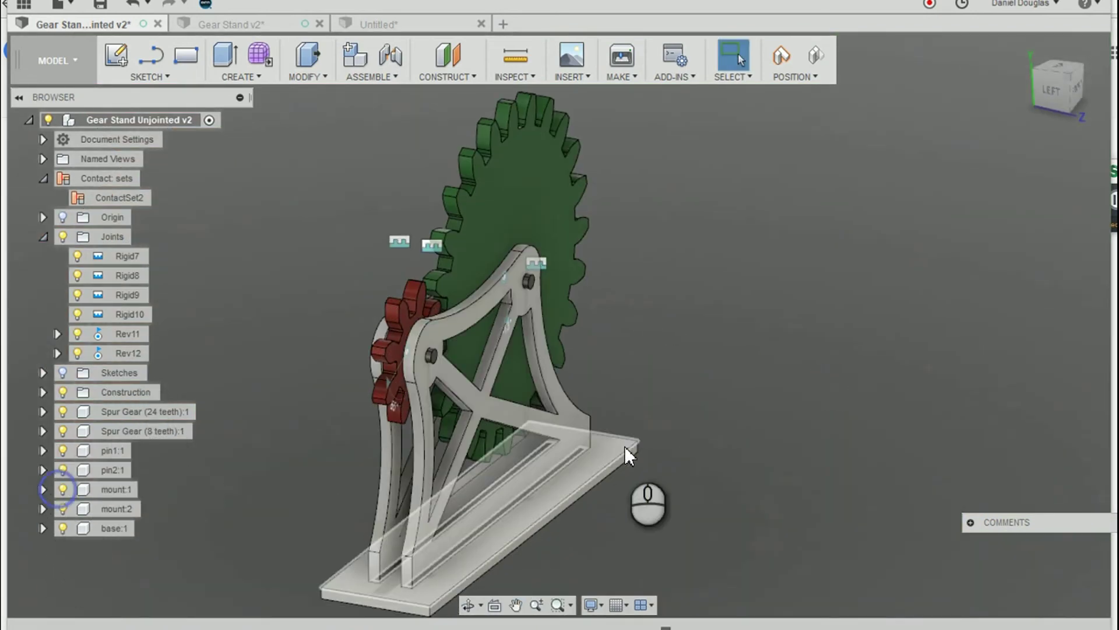
{"action": "middle_click_drag", "start_coordinate": [625, 446], "coordinate": [378, 274], "text": "shift"}
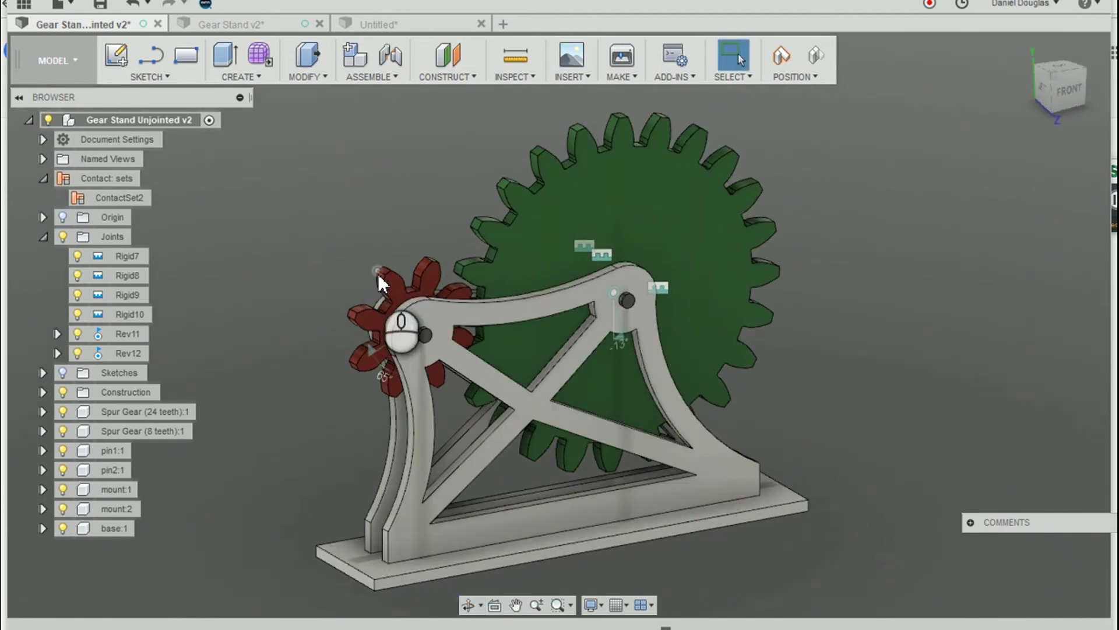